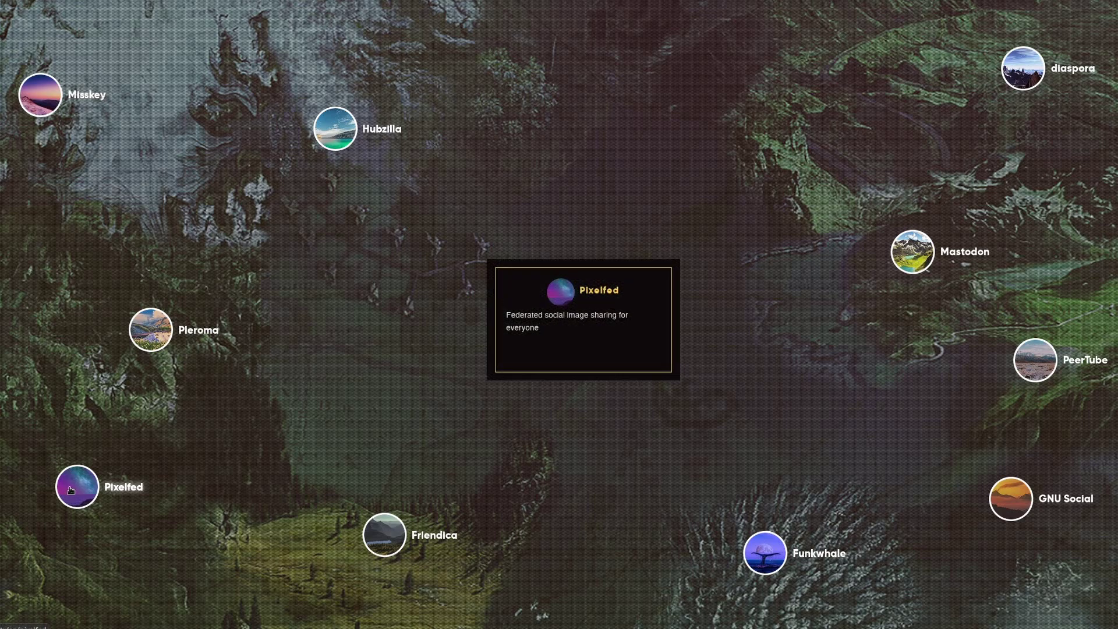
# Compare the Friendica, Funkwhale, GNU Social, PeerTube, Mastodon and diaspora descriptions on fediverse.party.
pyautogui.moveTo(382, 535)
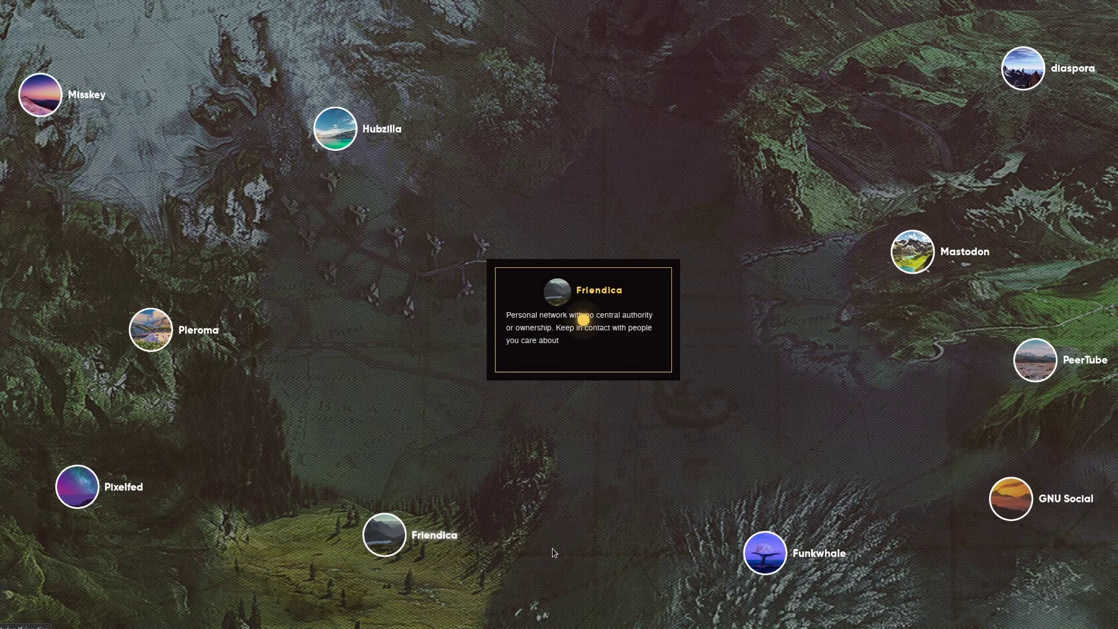
pyautogui.moveTo(768, 559)
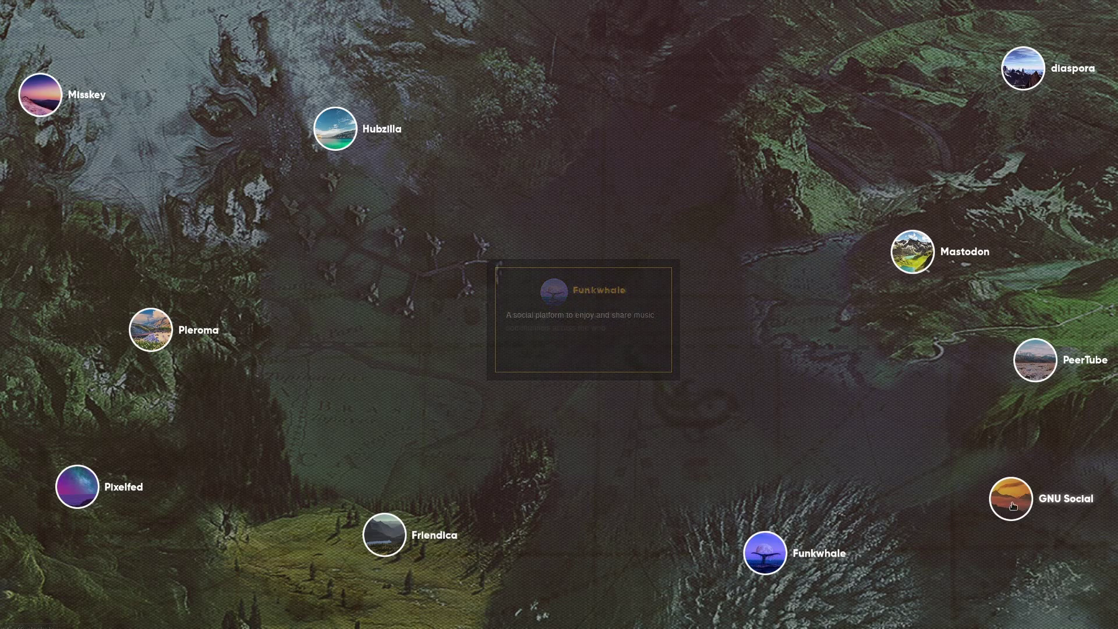
pyautogui.moveTo(1019, 502)
pyautogui.moveTo(1034, 370)
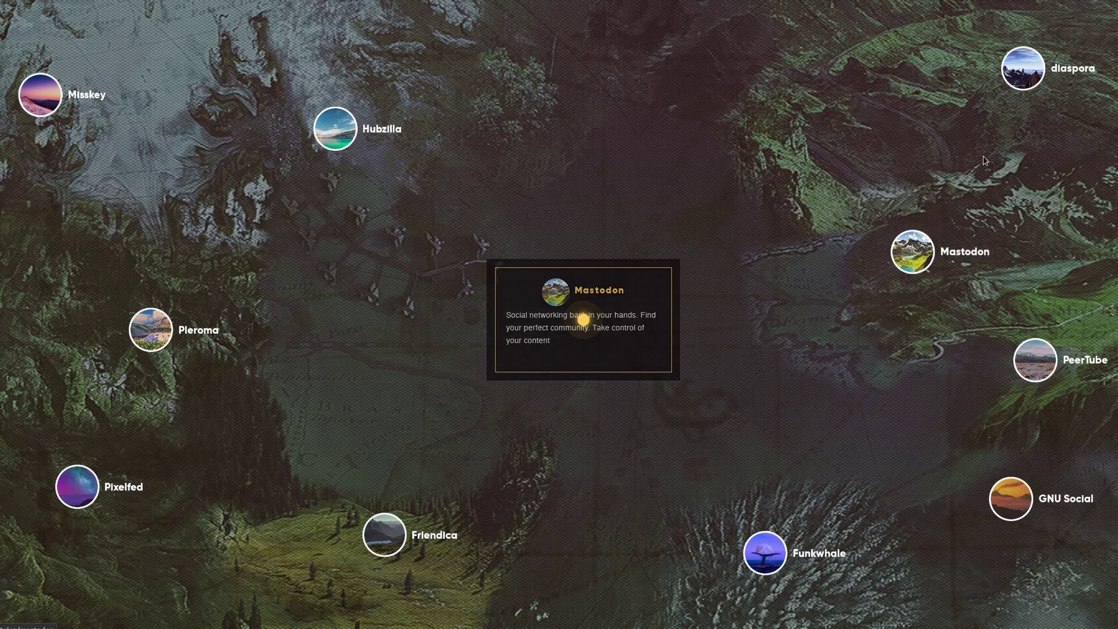
pyautogui.moveTo(1030, 70)
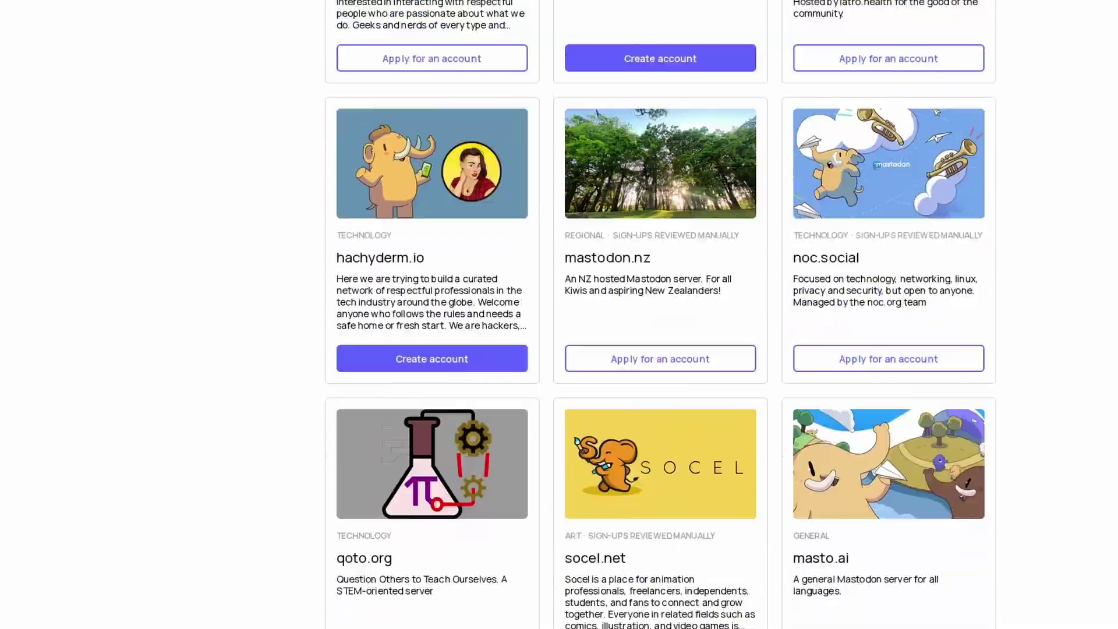
# Filter the server directory by the General, Regional, Technology, Activism and Gaming topics.
pyautogui.scroll(-1, 439, 275)
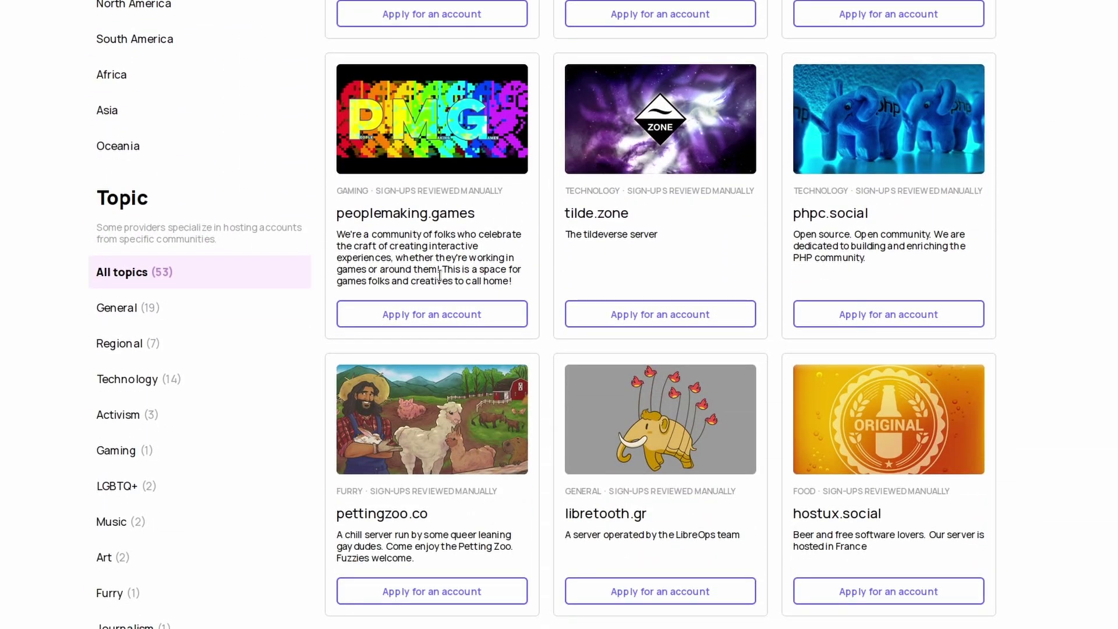
pyautogui.click(161, 308)
pyautogui.scroll(-3, 175, 290)
pyautogui.click(146, 218)
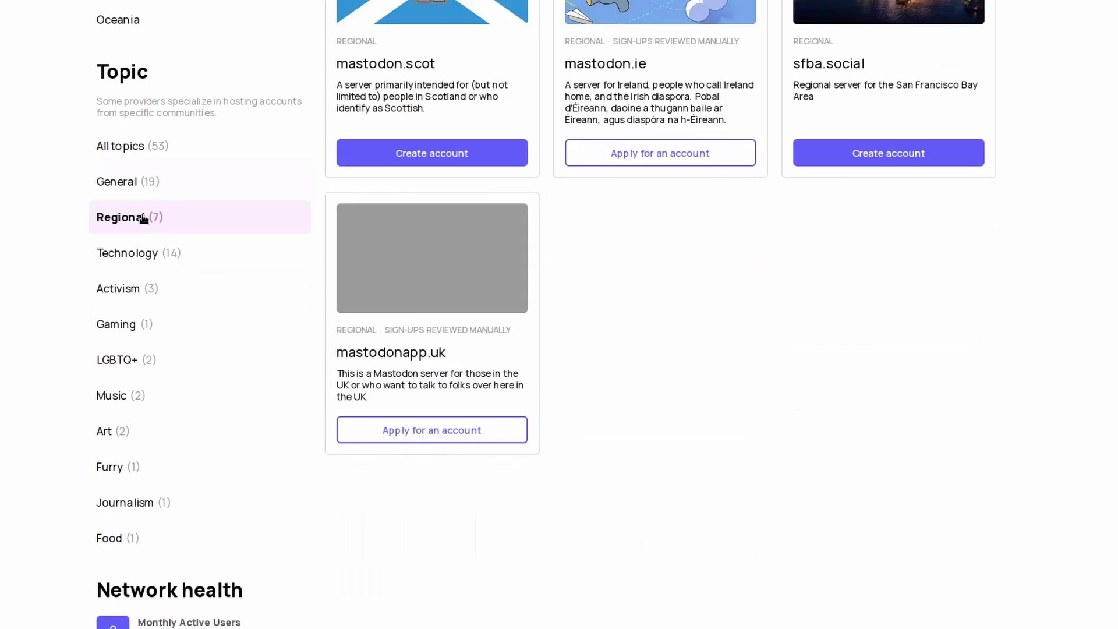
pyautogui.click(167, 253)
pyautogui.scroll(3, 166, 258)
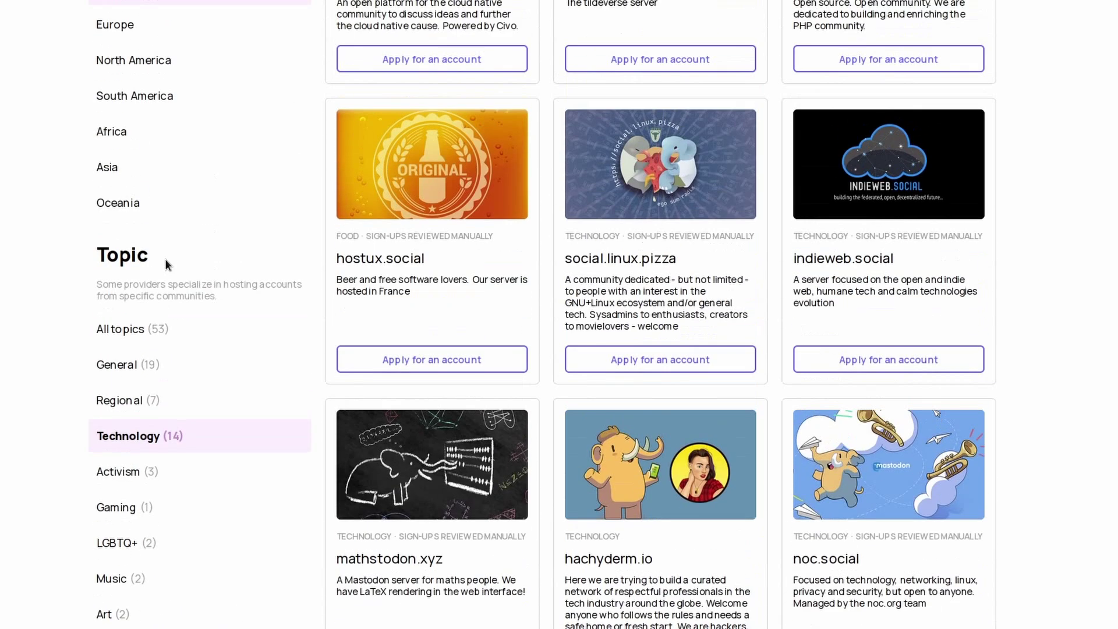
pyautogui.click(148, 472)
pyautogui.click(132, 518)
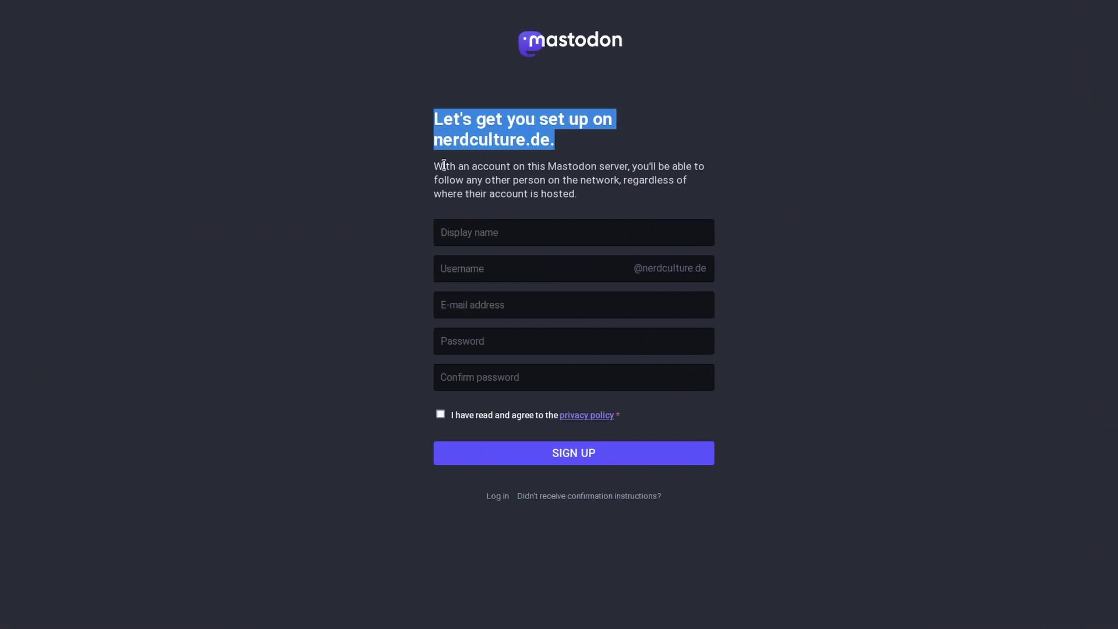
# Clear the leftover text selection on the server heading.
pyautogui.doubleClick(448, 165)
pyautogui.click(659, 195)
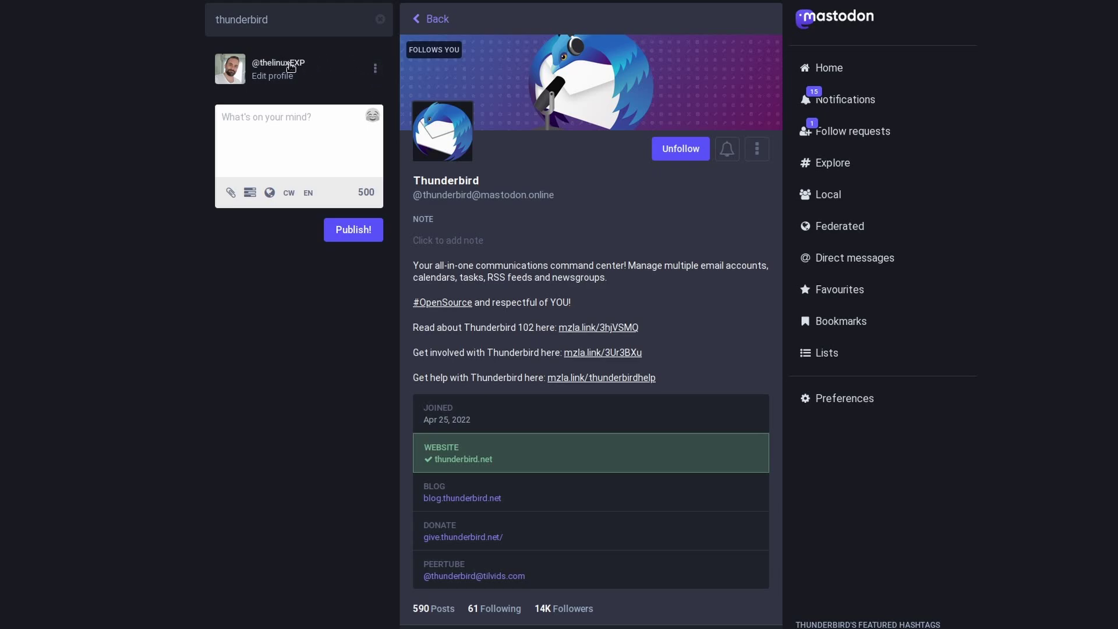
# Open your own mastodon.social profile and scroll through its boosted posts.
pyautogui.click(290, 67)
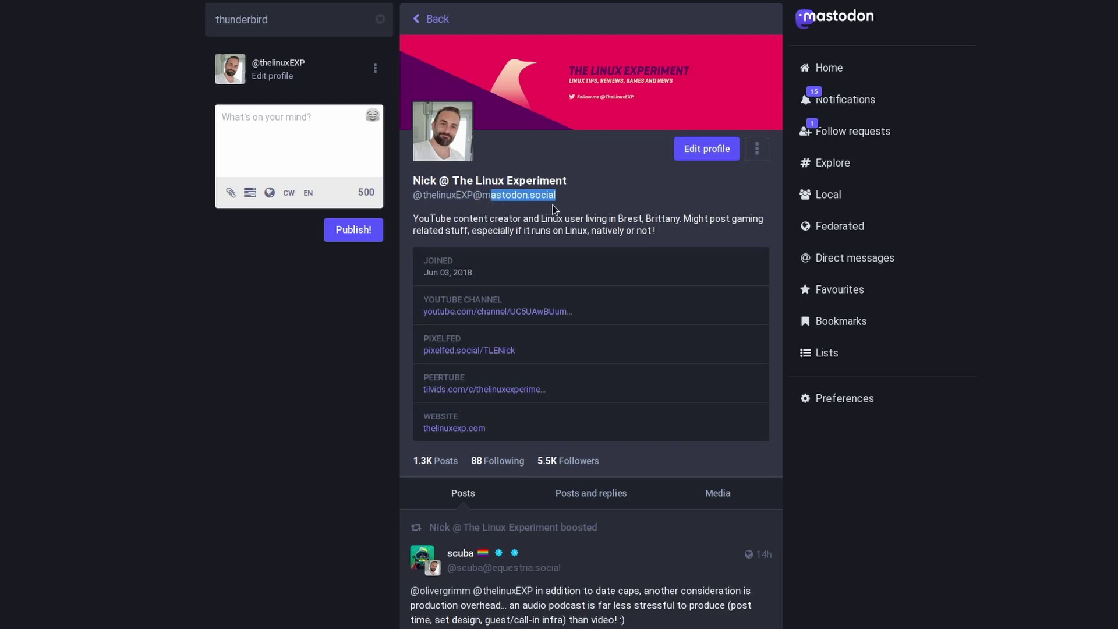
pyautogui.scroll(-4, 516, 207)
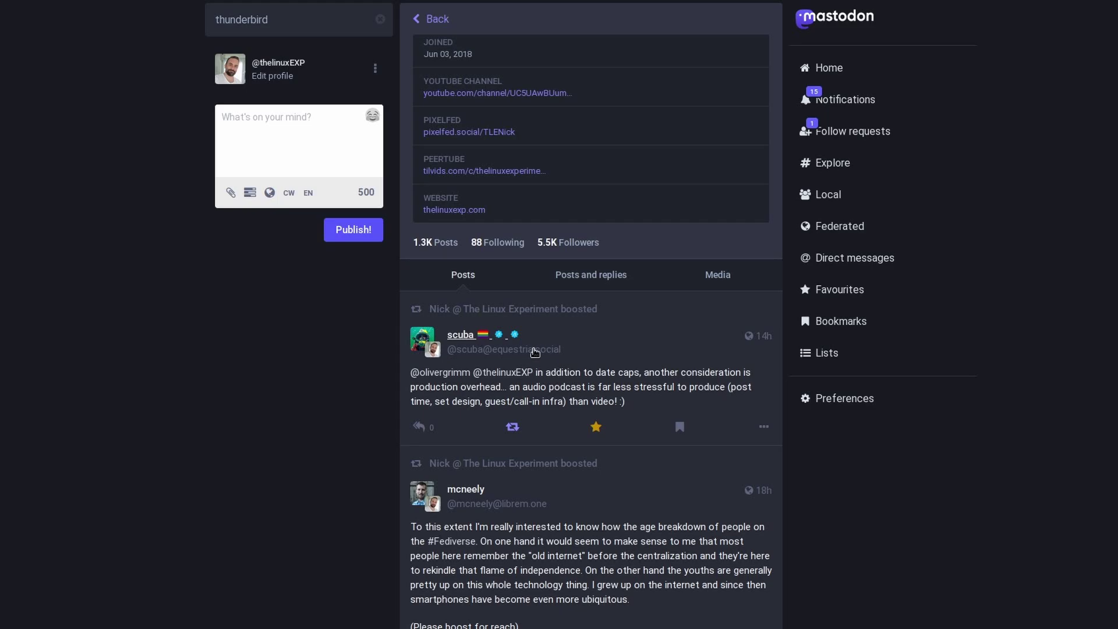
pyautogui.scroll(-4, 534, 352)
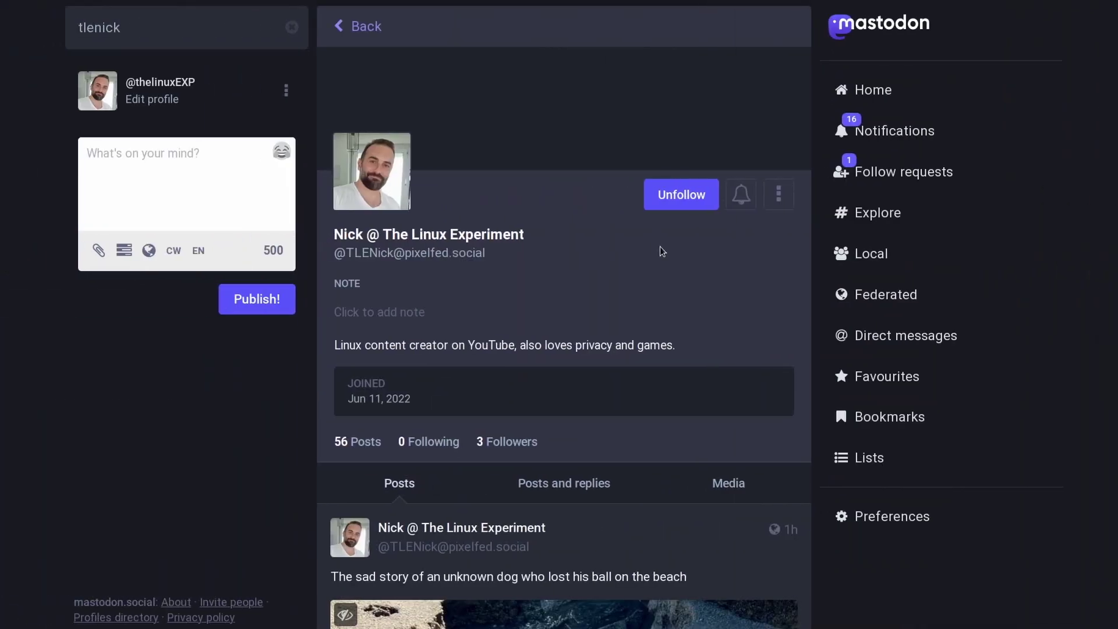
# Scroll through the Pixelfed account's beach photo posts on its Mastodon profile.
pyautogui.scroll(-4, 583, 255)
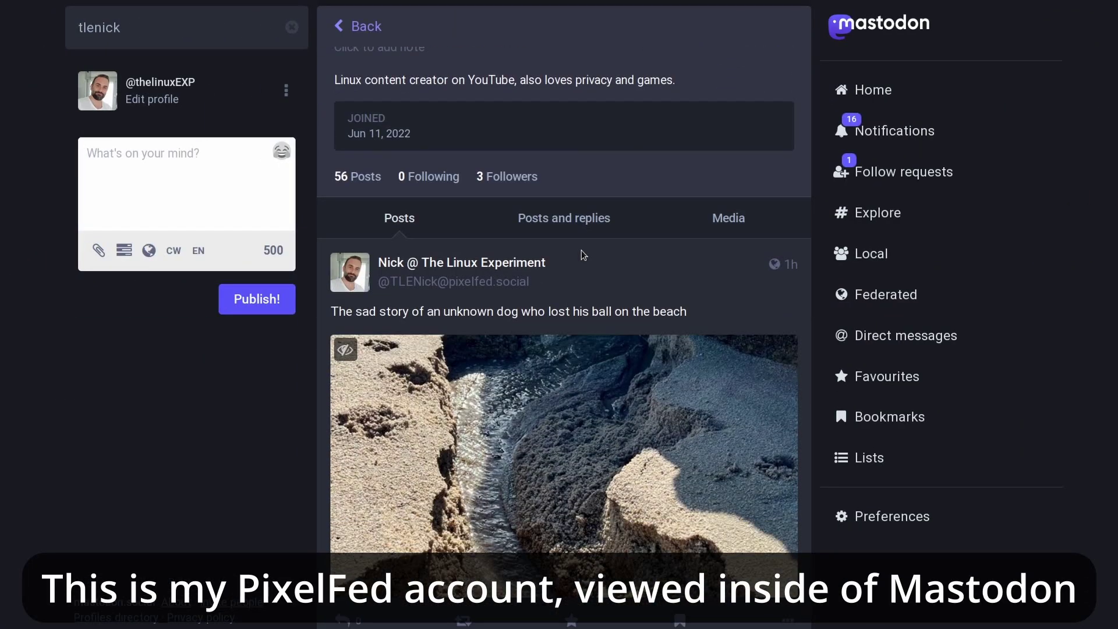
pyautogui.scroll(5, 583, 254)
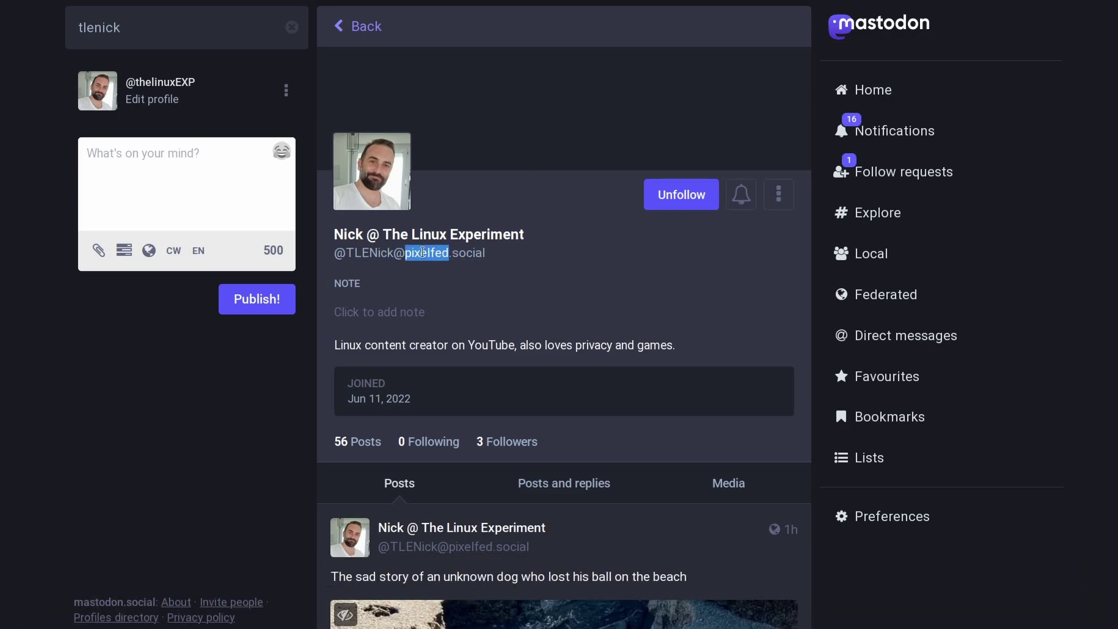
pyautogui.click(456, 255)
pyautogui.scroll(-6, 551, 262)
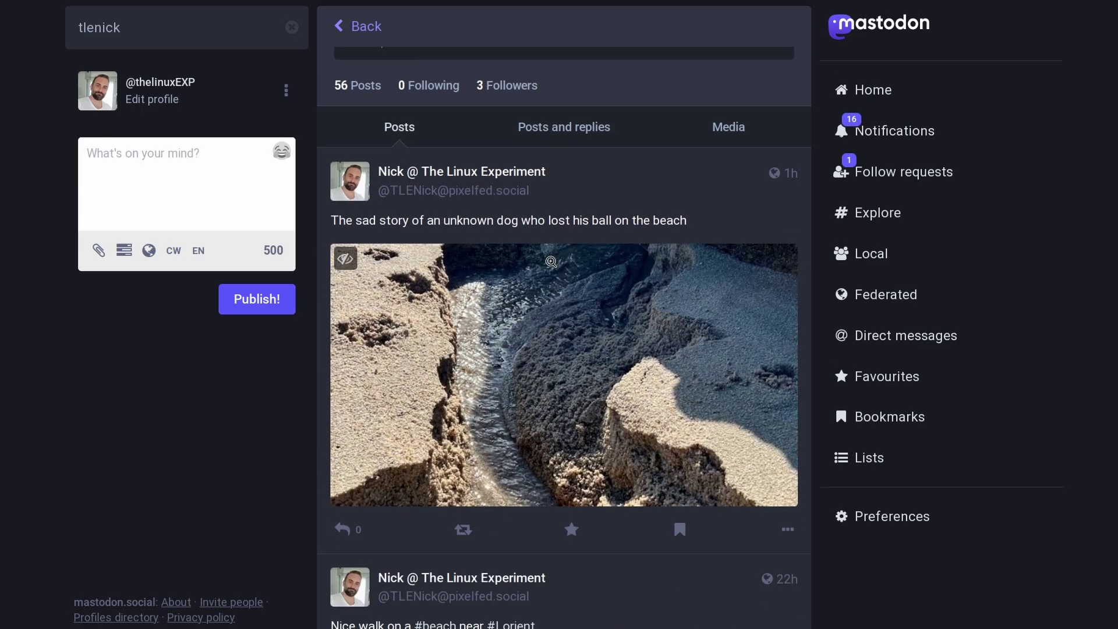
pyautogui.scroll(-8, 610, 239)
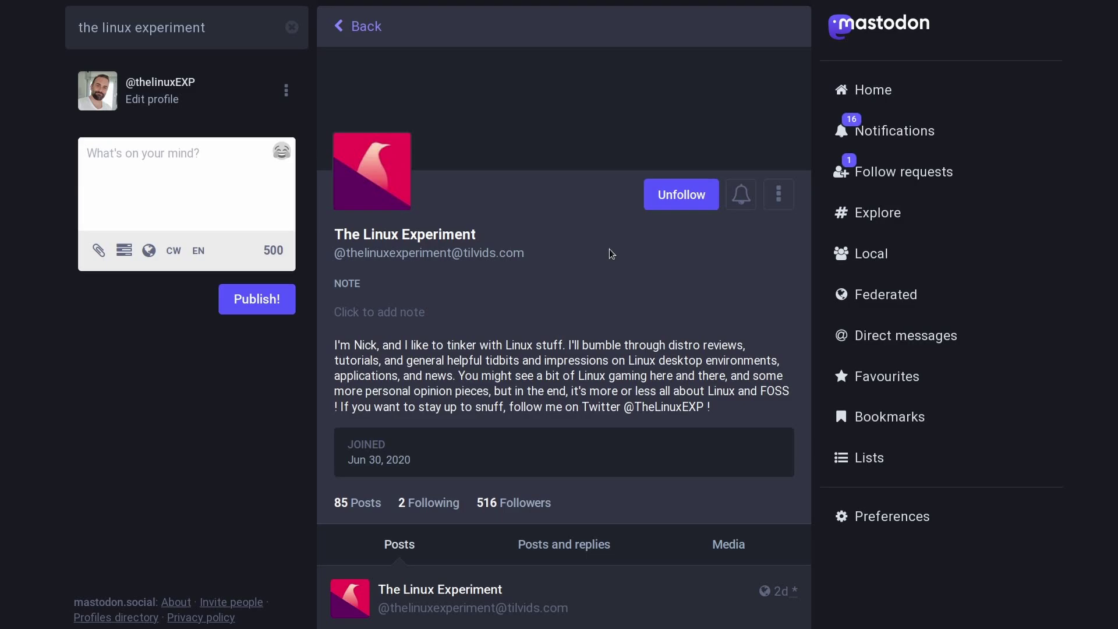
pyautogui.scroll(-8, 611, 254)
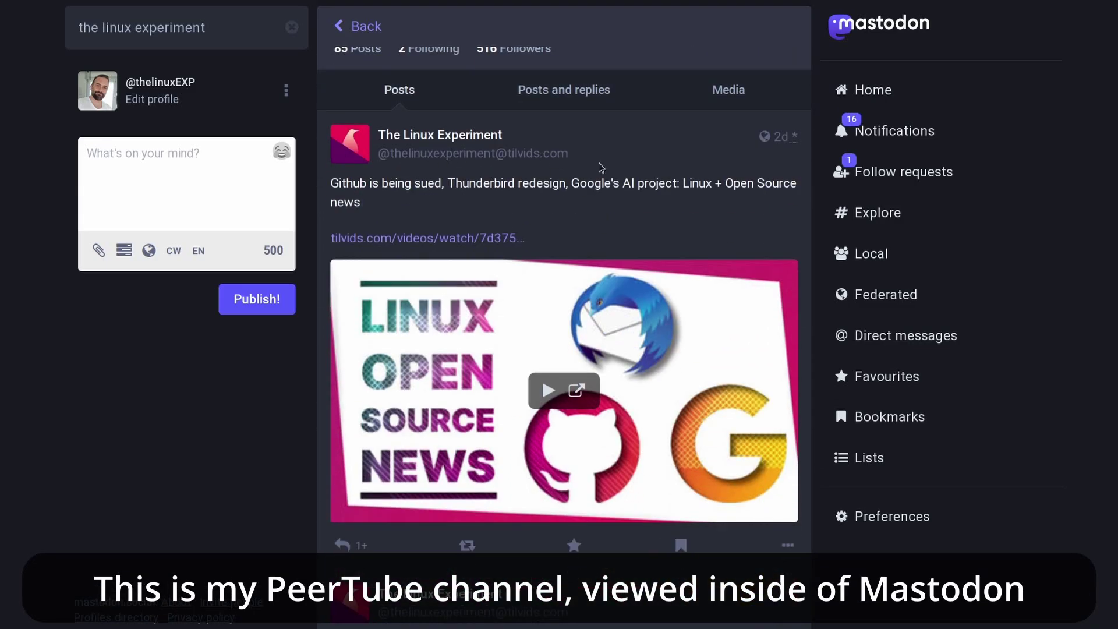
pyautogui.moveTo(569, 154); pyautogui.dragTo(519, 157)
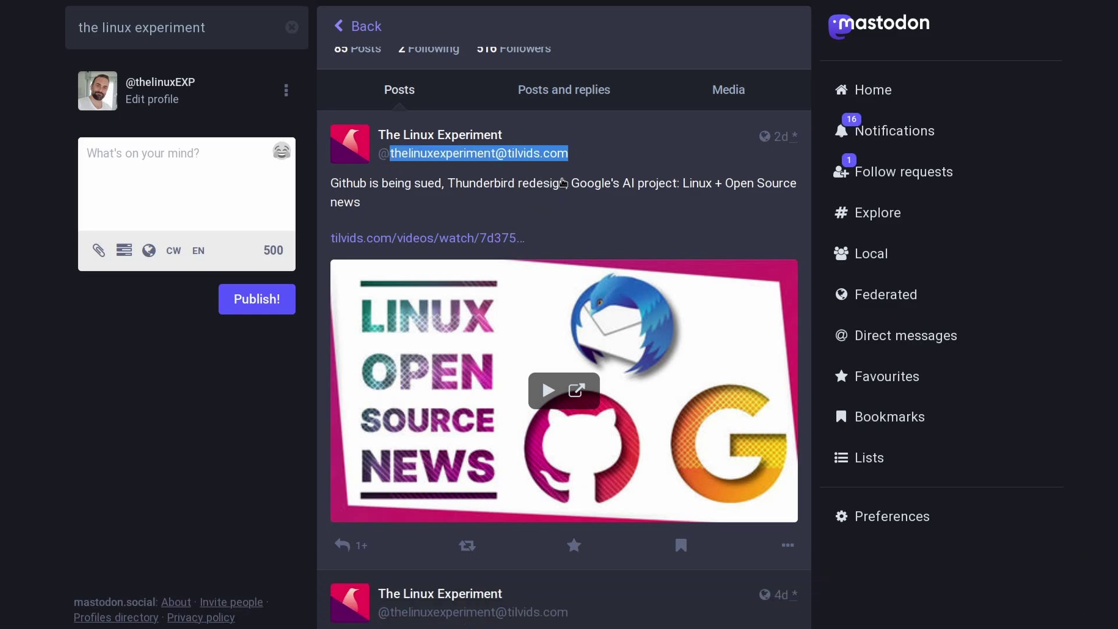
pyautogui.scroll(-6, 563, 183)
pyautogui.scroll(-5, 558, 265)
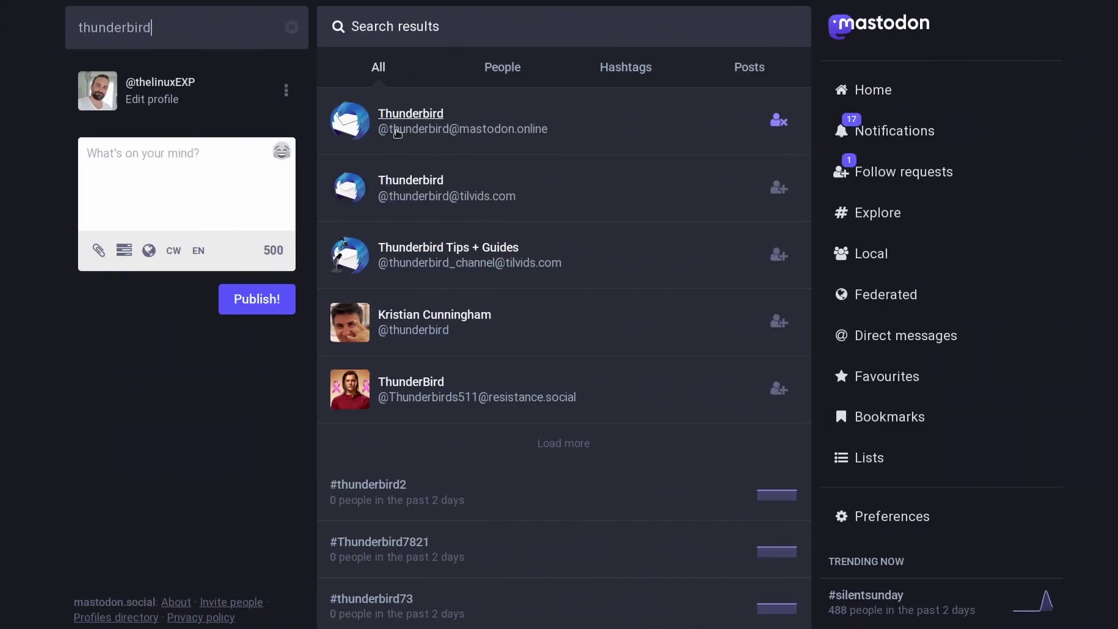
# Open the Thunderbird Tips + Guides channel profile and scroll its video posts.
pyautogui.moveTo(571, 138); pyautogui.dragTo(496, 133)
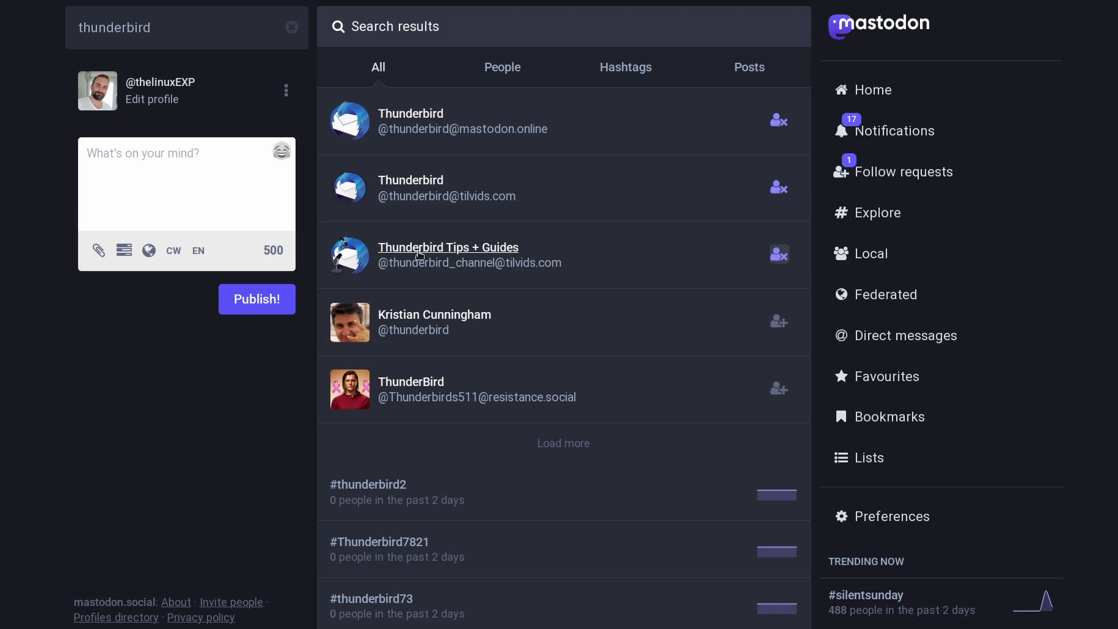
pyautogui.click(419, 250)
pyautogui.scroll(-5, 555, 297)
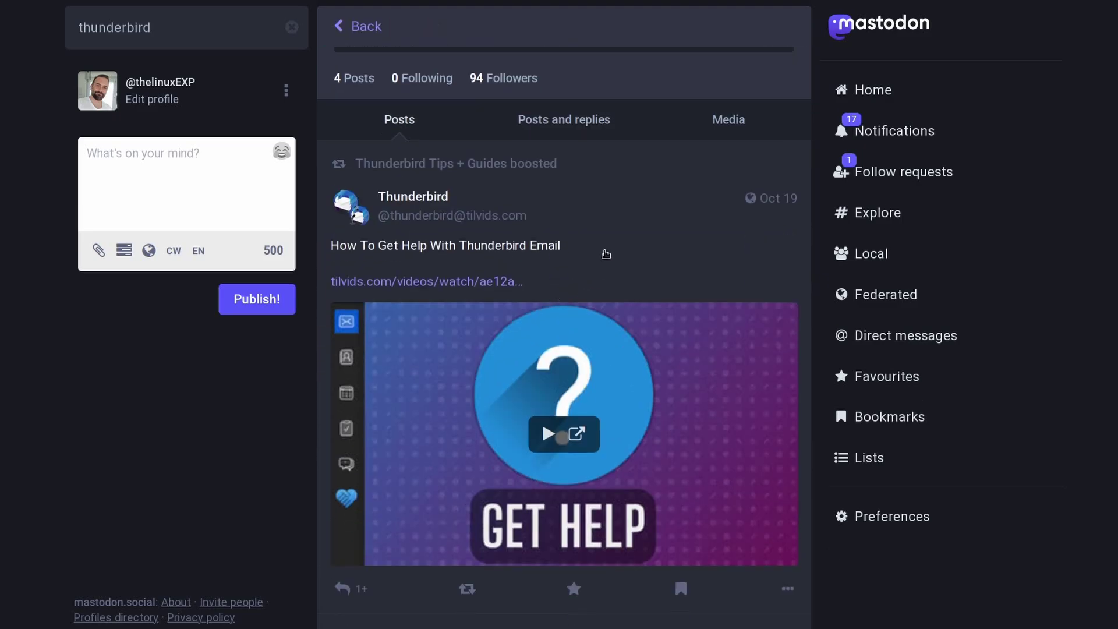
pyautogui.scroll(-5, 605, 254)
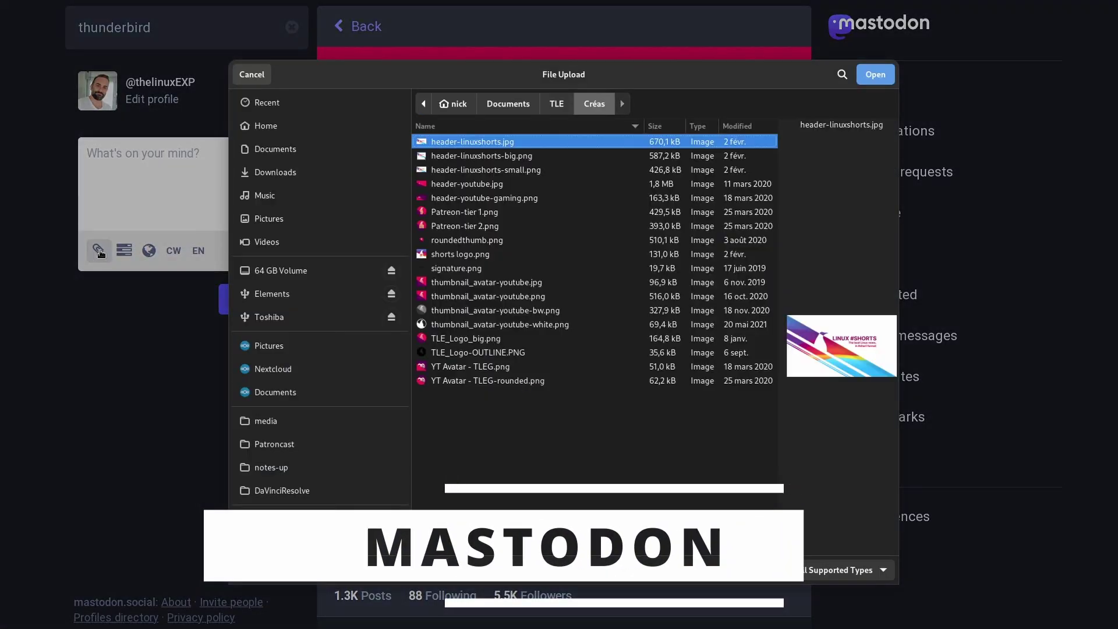
# Preview the Créas folder images, such as header-youtube.jpg and signature.png, then cancel attaching.
pyautogui.click(532, 155)
pyautogui.click(513, 169)
pyautogui.click(488, 185)
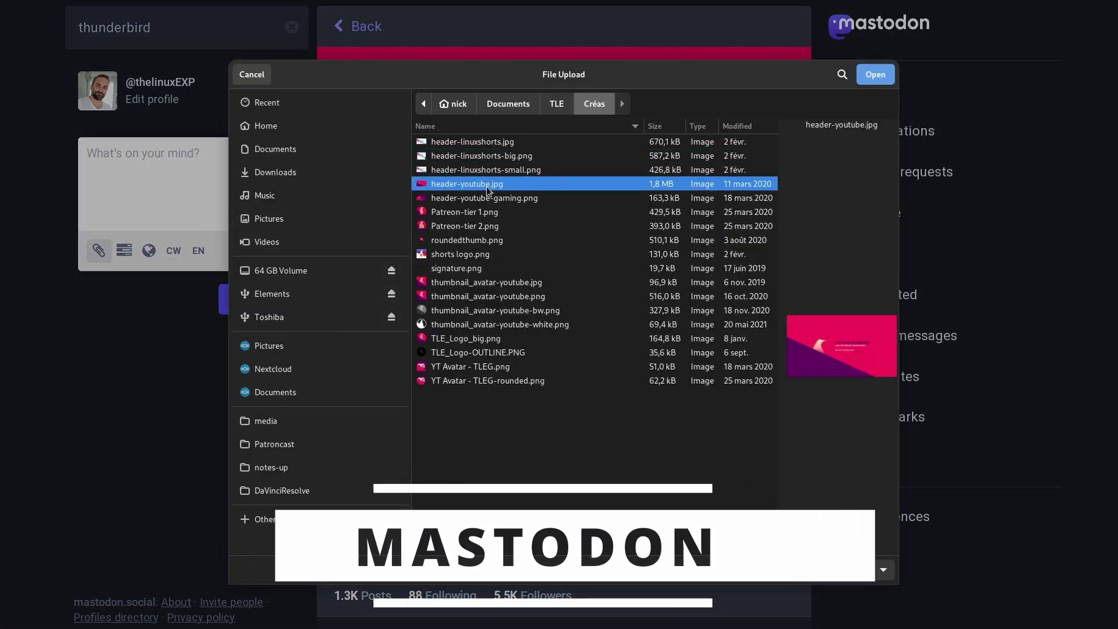
pyautogui.click(483, 198)
pyautogui.click(475, 212)
pyautogui.click(467, 240)
pyautogui.click(460, 256)
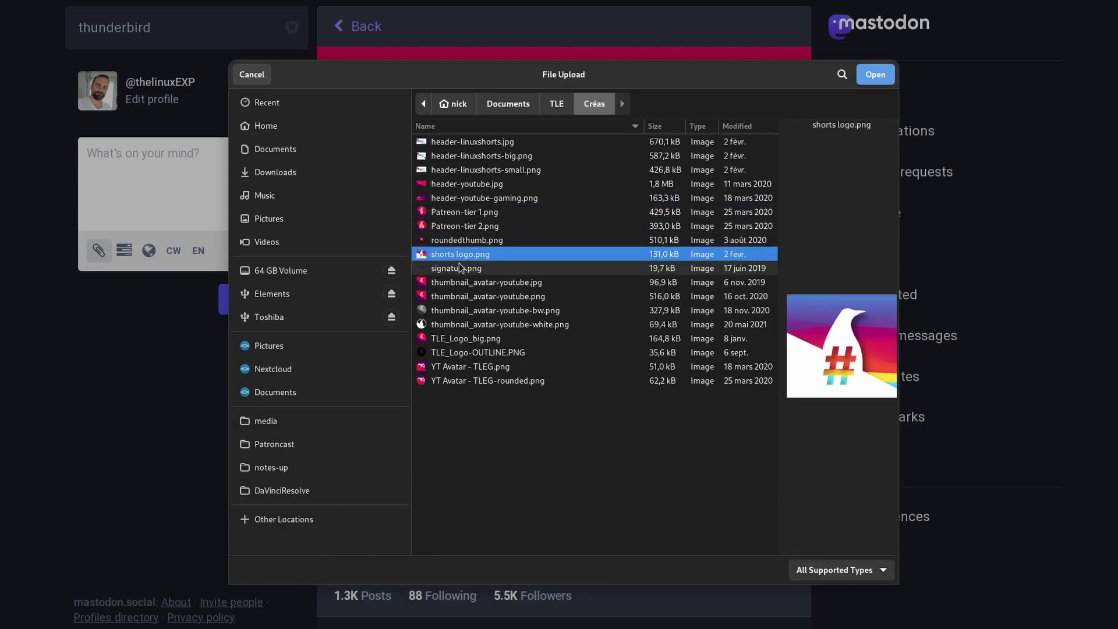
pyautogui.click(460, 267)
pyautogui.click(456, 283)
pyautogui.click(252, 74)
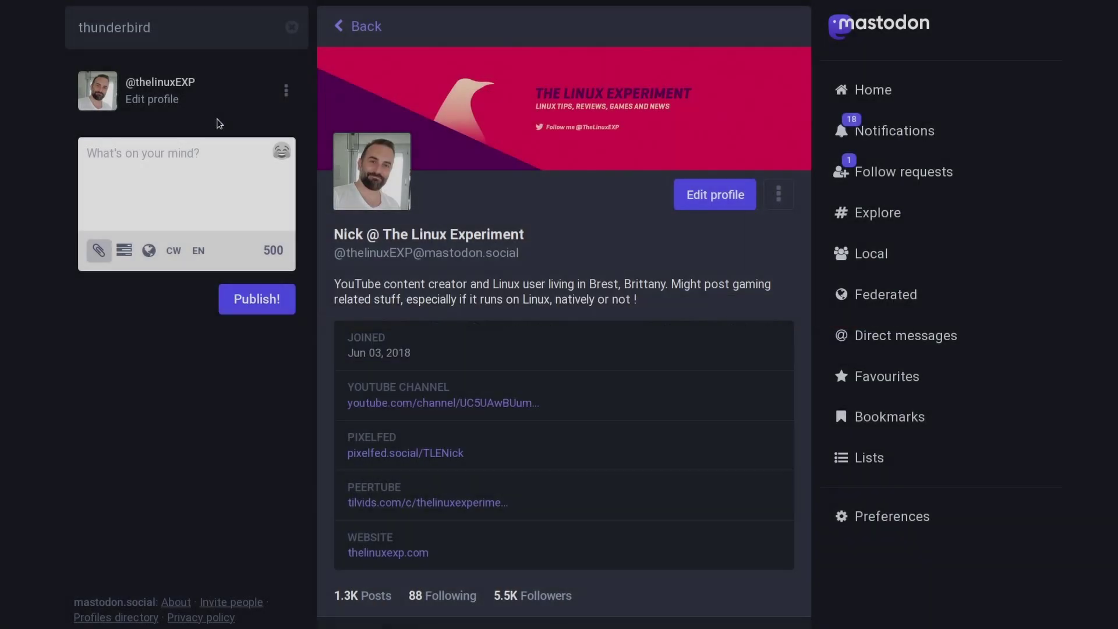
# Try a four-choice poll on the new post, then remove it.
pyautogui.click(124, 249)
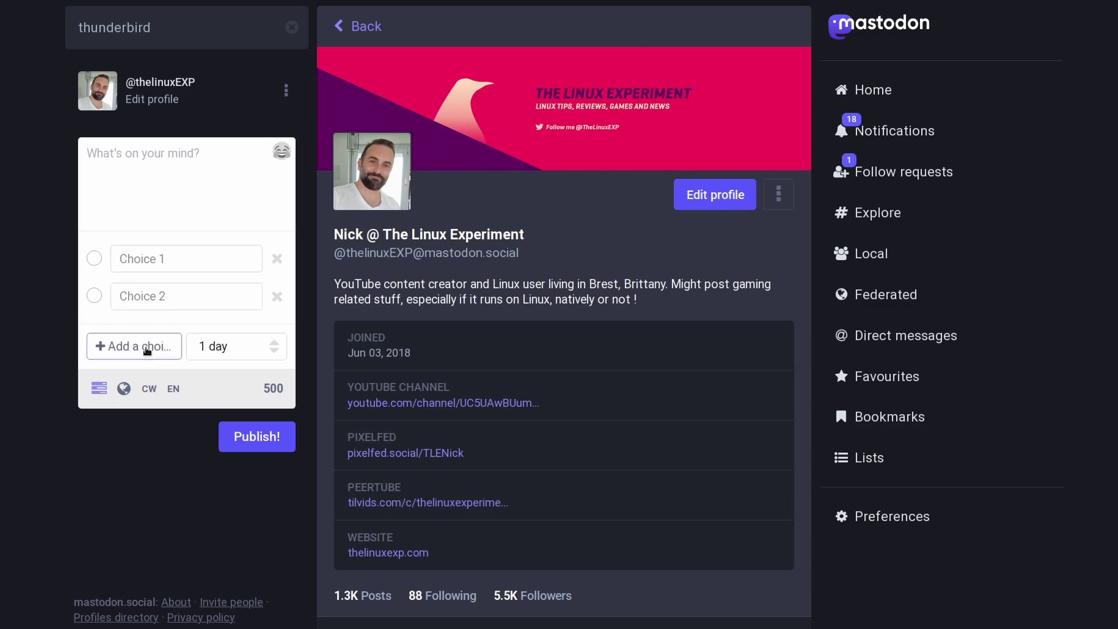
pyautogui.click(147, 348)
pyautogui.click(149, 383)
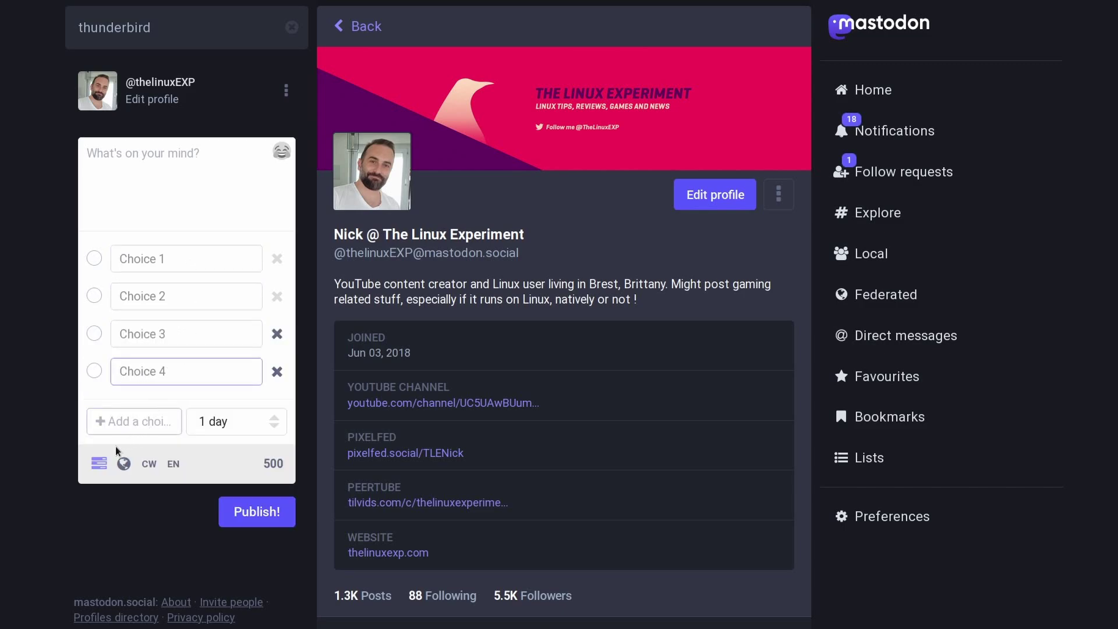
pyautogui.click(99, 463)
# Keep the post Public, in English, with no content warning.
pyautogui.click(150, 252)
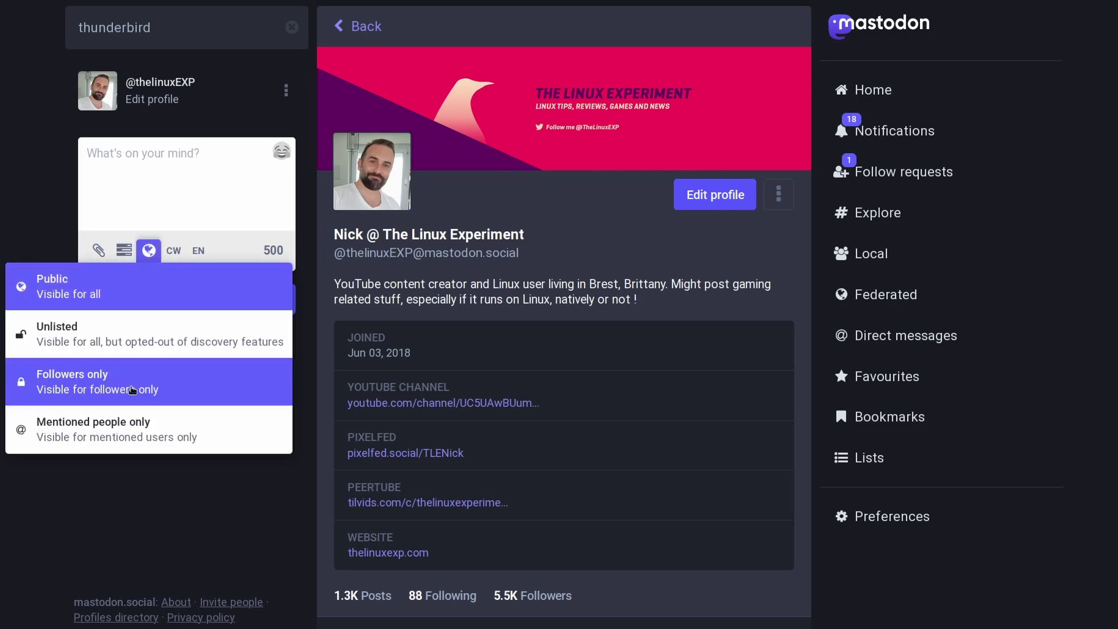
pyautogui.click(148, 289)
pyautogui.click(174, 250)
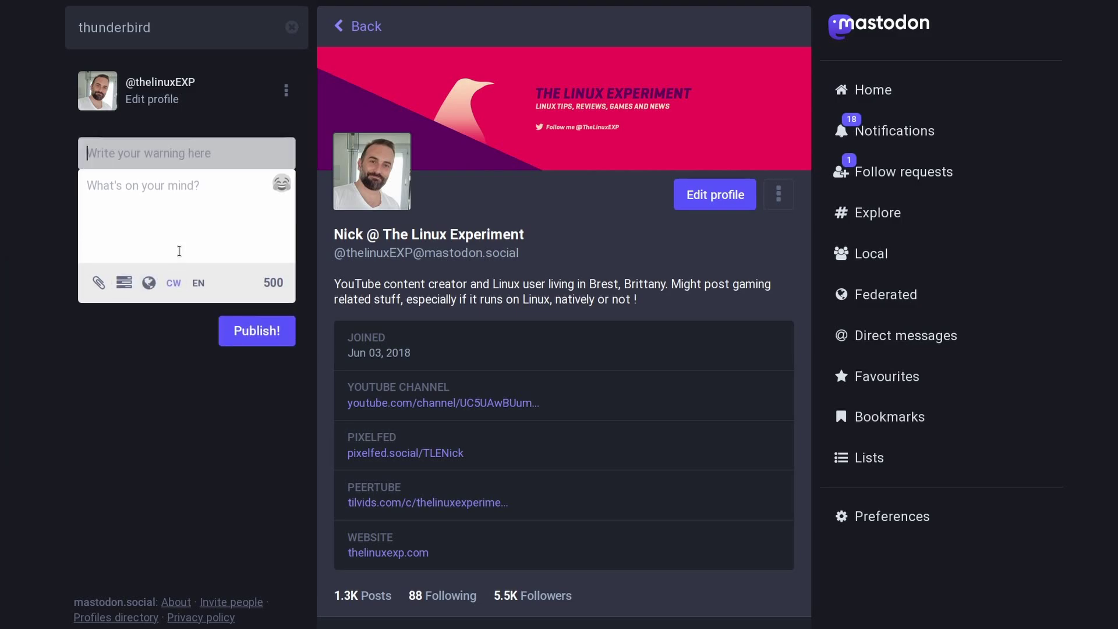
pyautogui.click(174, 291)
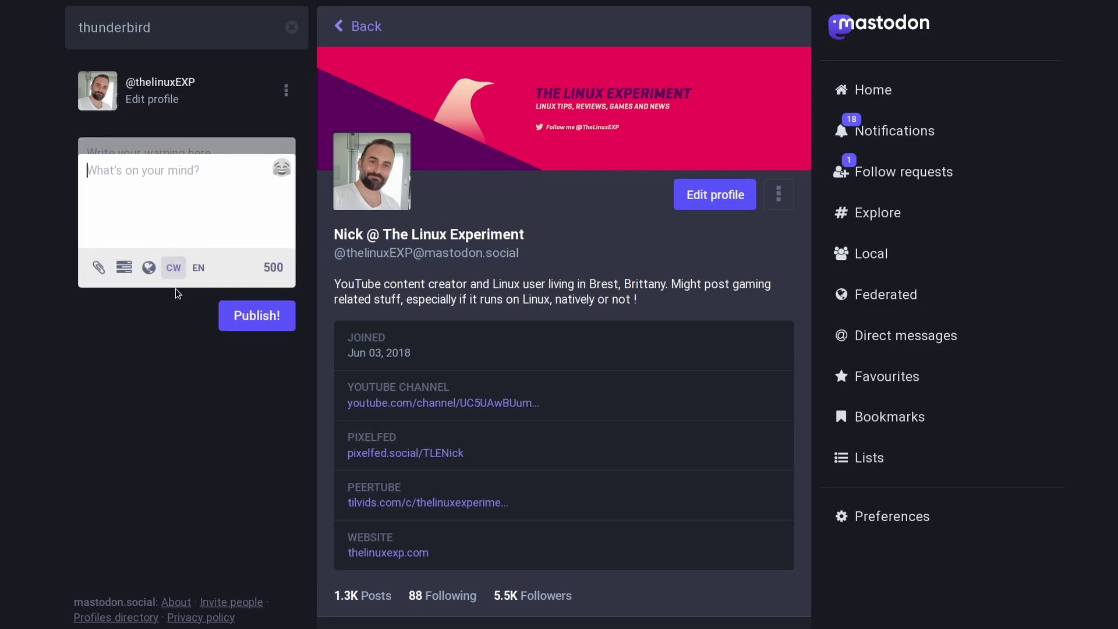
pyautogui.click(198, 250)
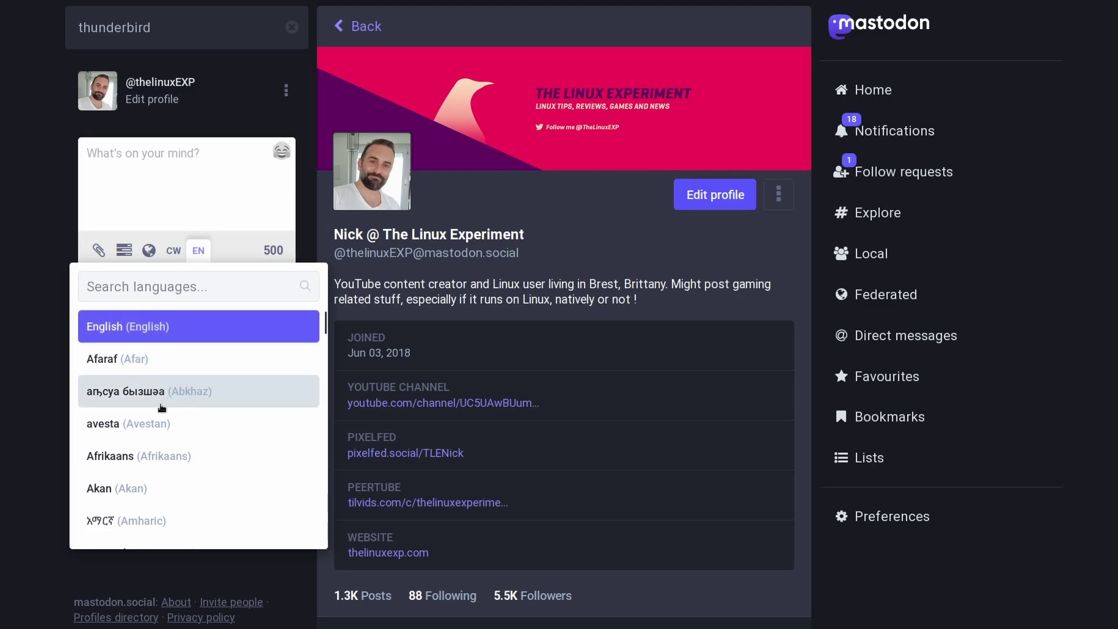
pyautogui.scroll(-10, 169, 407)
pyautogui.scroll(-10, 170, 417)
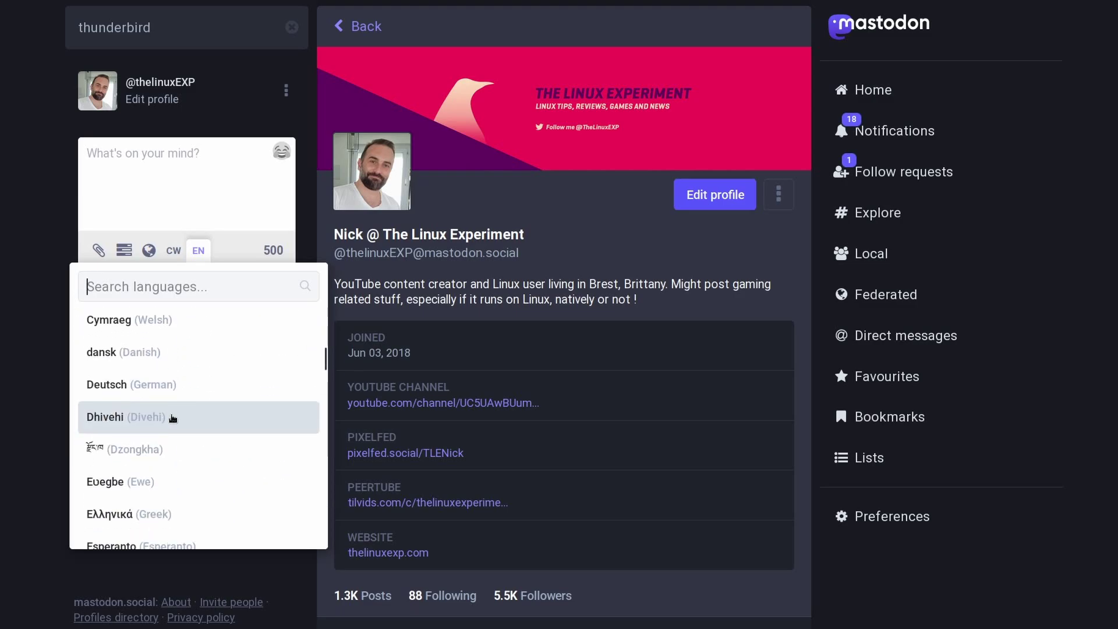
pyautogui.click(61, 214)
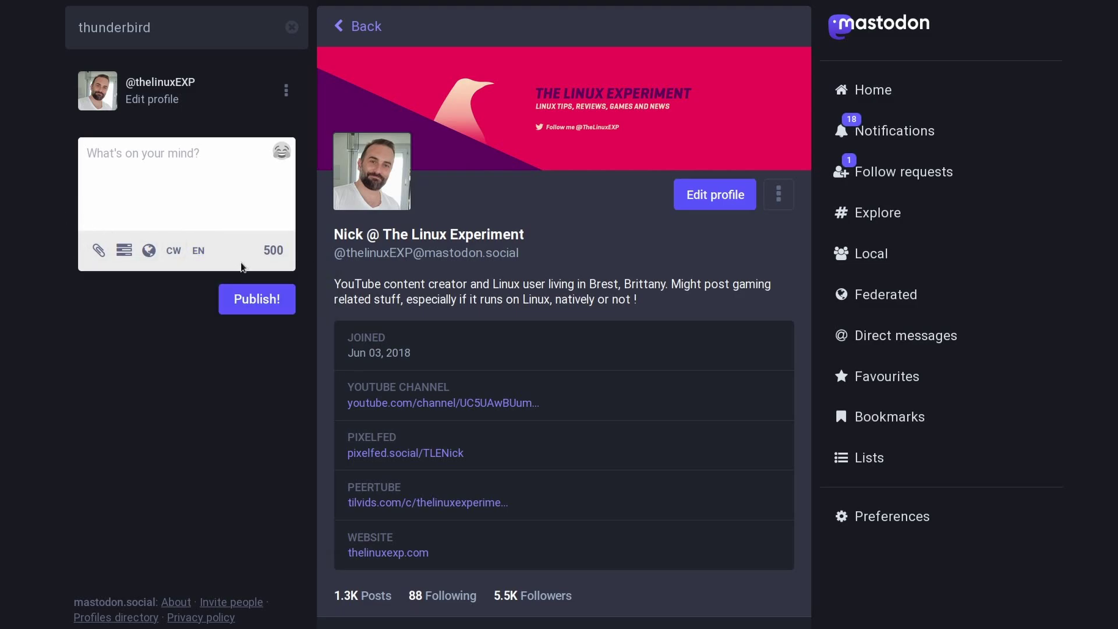
# Attach thumbnail_avatar-youtube.jpg to the new post.
pyautogui.click(99, 251)
pyautogui.click(485, 283)
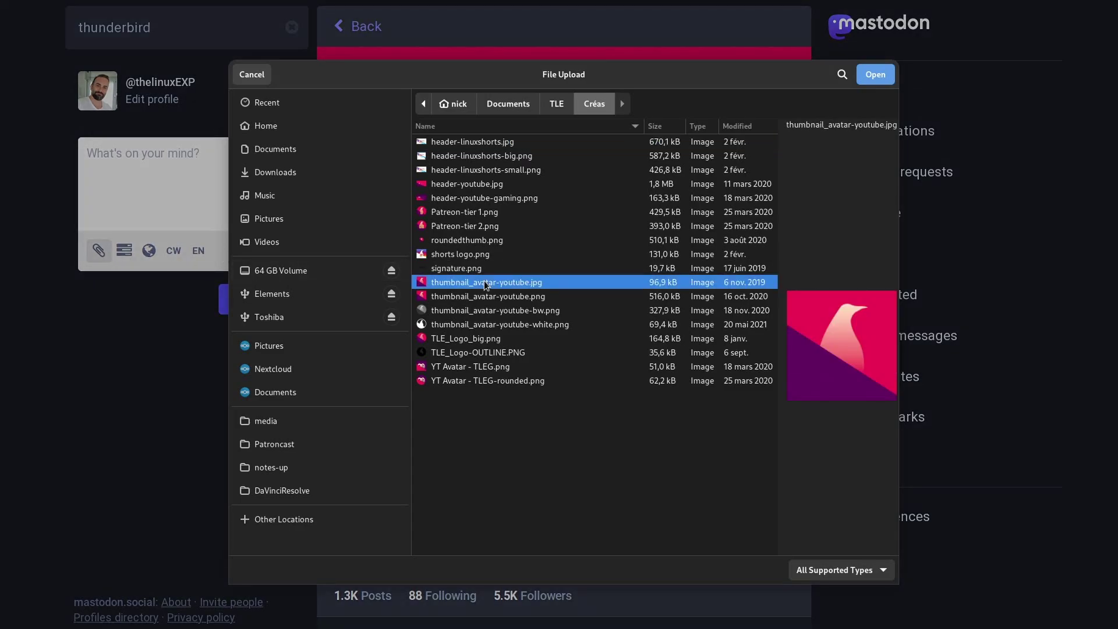
pyautogui.click(876, 74)
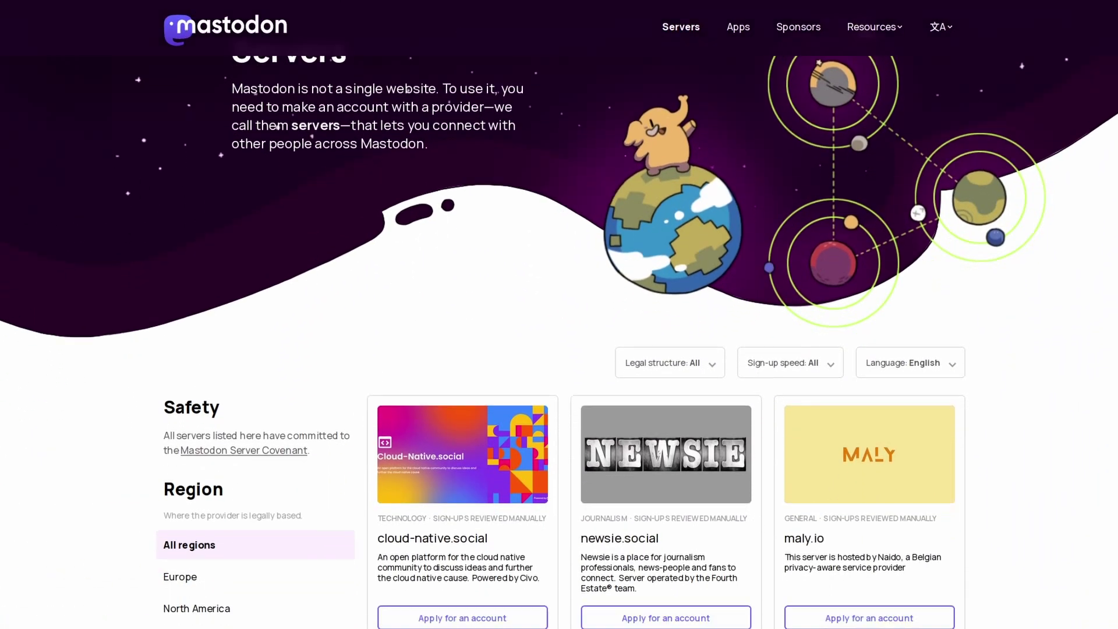
# Show only General-topic servers in the directory and scroll through the results.
pyautogui.scroll(-5, 559, 349)
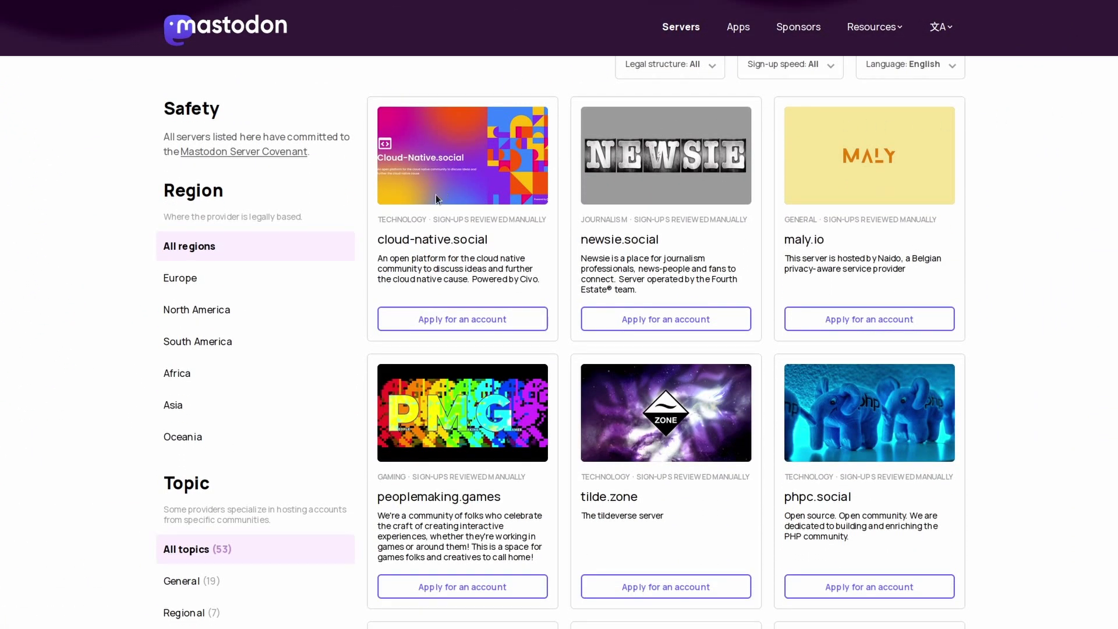
pyautogui.click(197, 583)
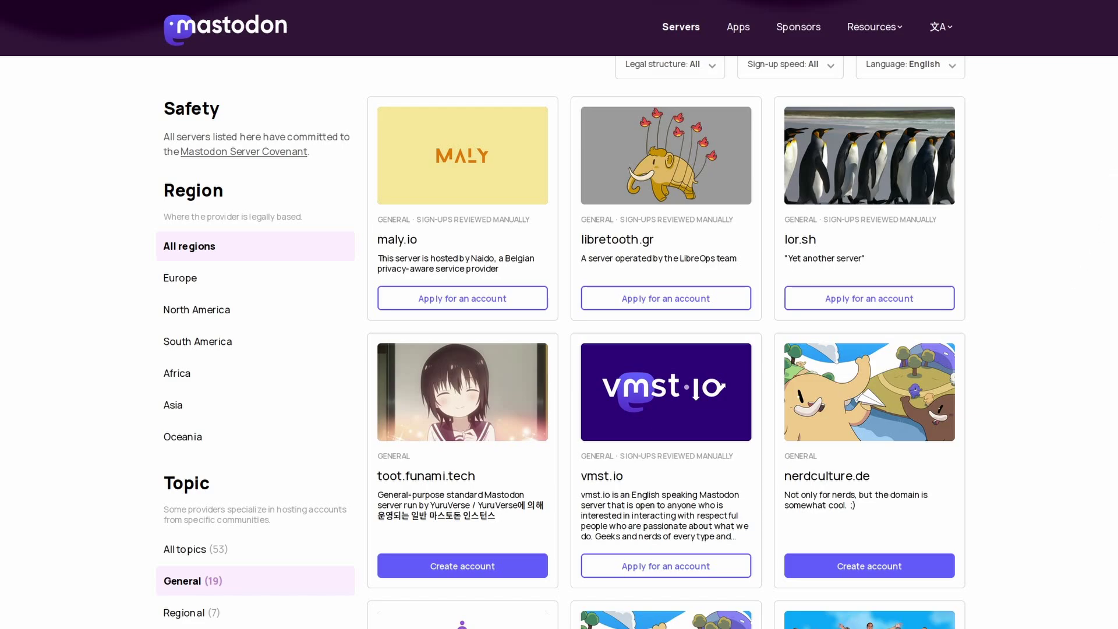
pyautogui.scroll(-5, 559, 350)
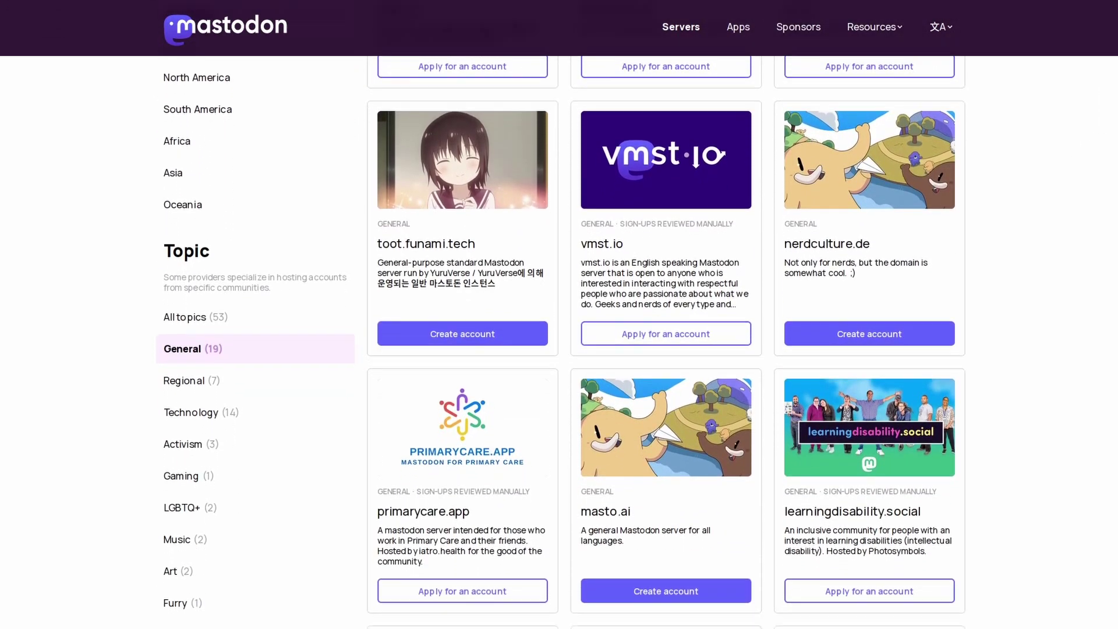
pyautogui.scroll(-2, 558, 349)
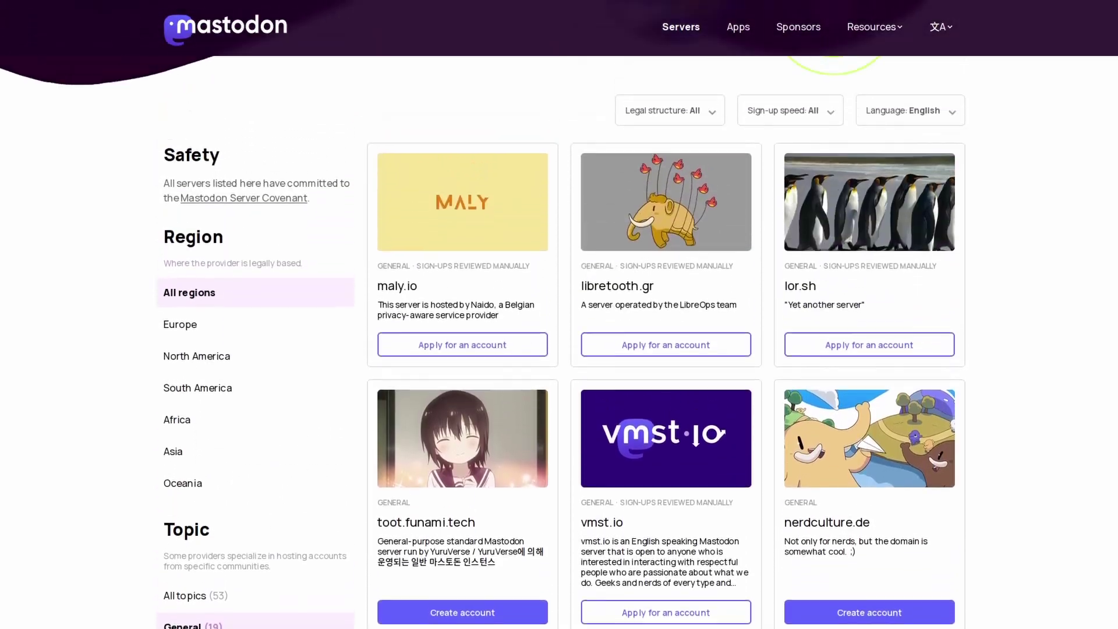
pyautogui.click(806, 229)
# Limit servers to Instant sign-up, browse the results, then switch to Manual review.
pyautogui.click(773, 288)
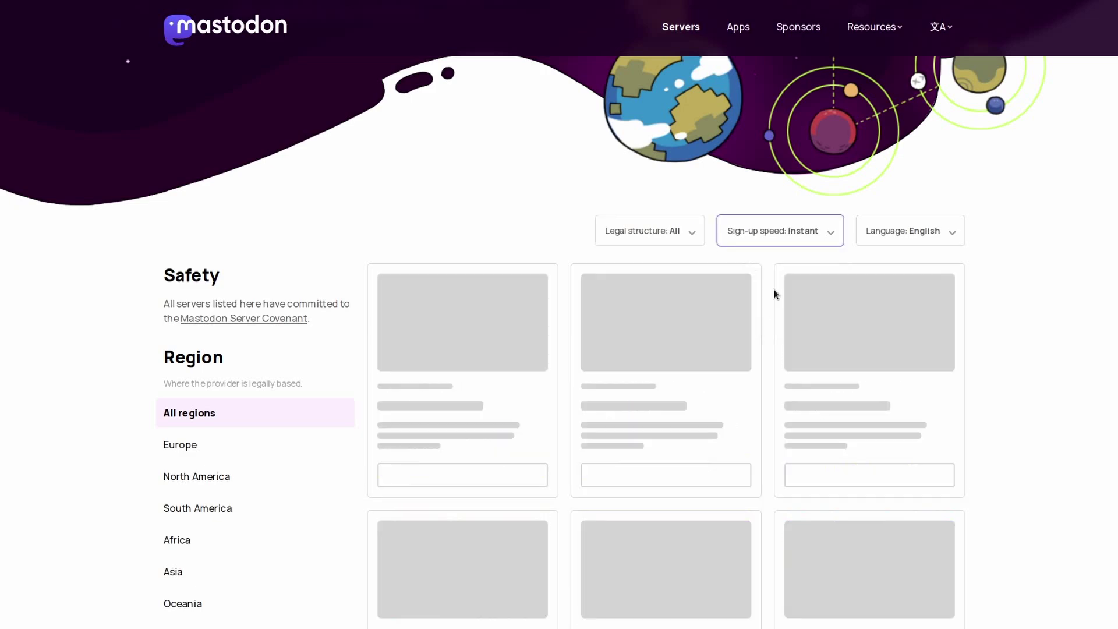
pyautogui.scroll(-6, 1015, 343)
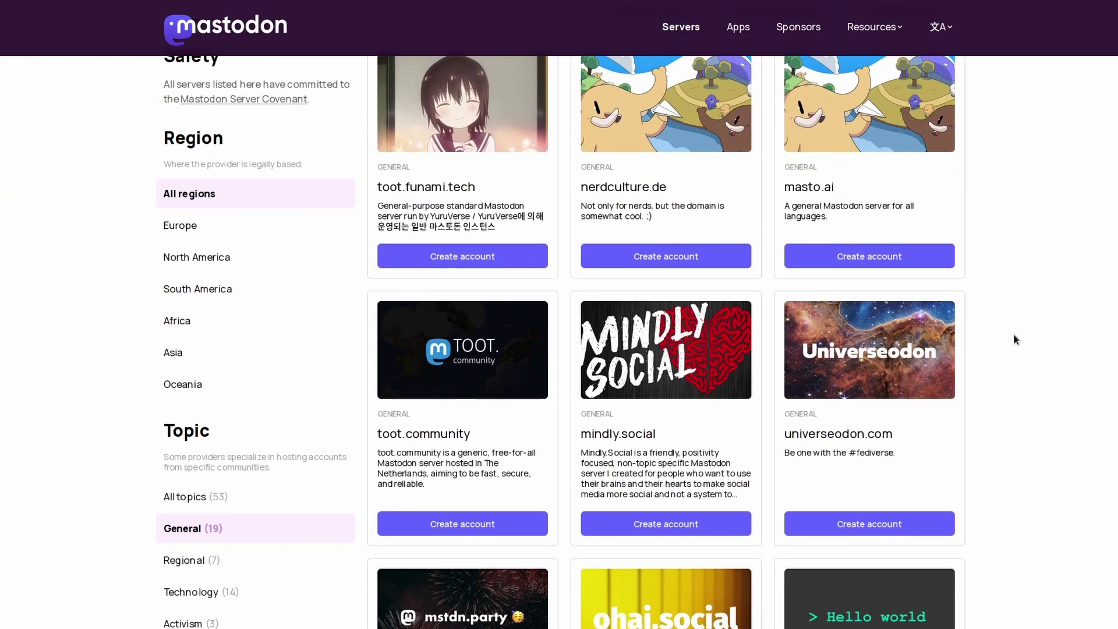
pyautogui.scroll(-1, 997, 315)
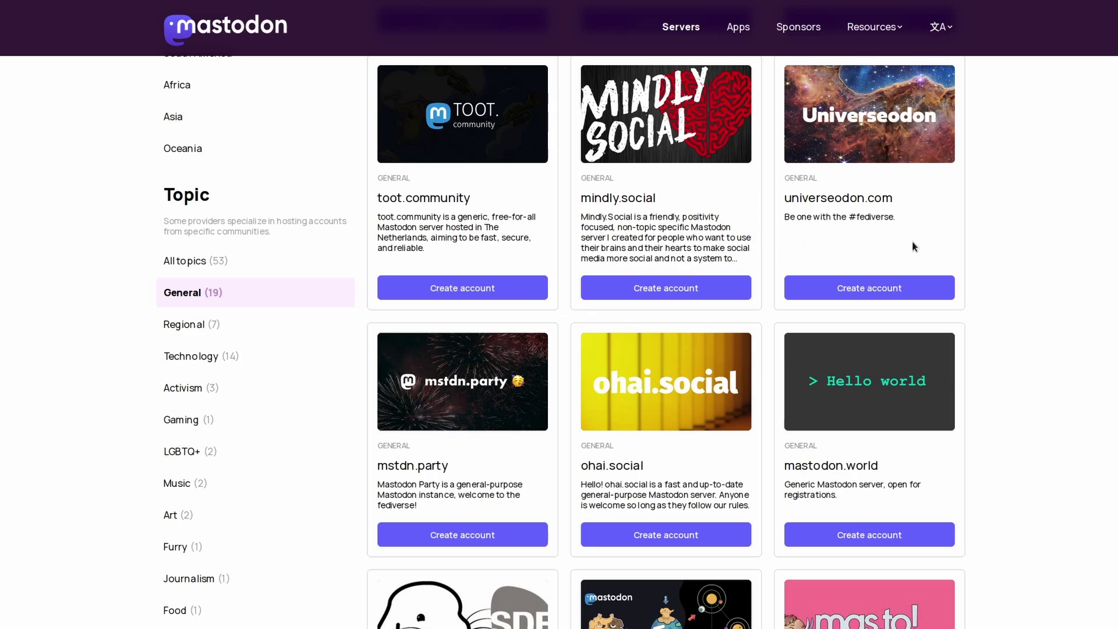
pyautogui.scroll(-2, 914, 245)
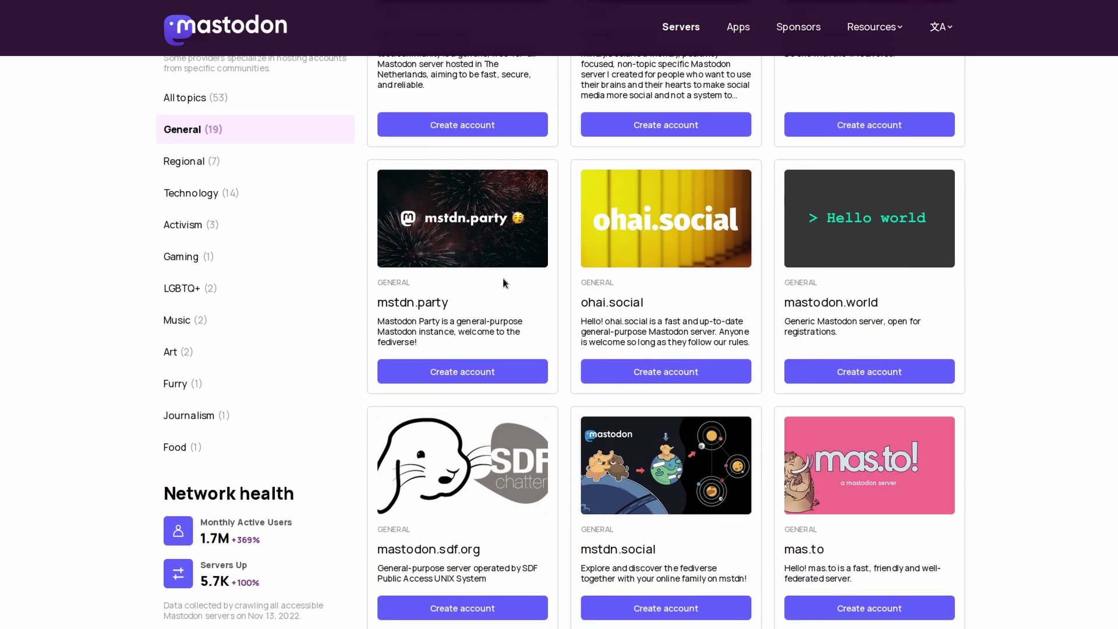
pyautogui.scroll(-1, 463, 305)
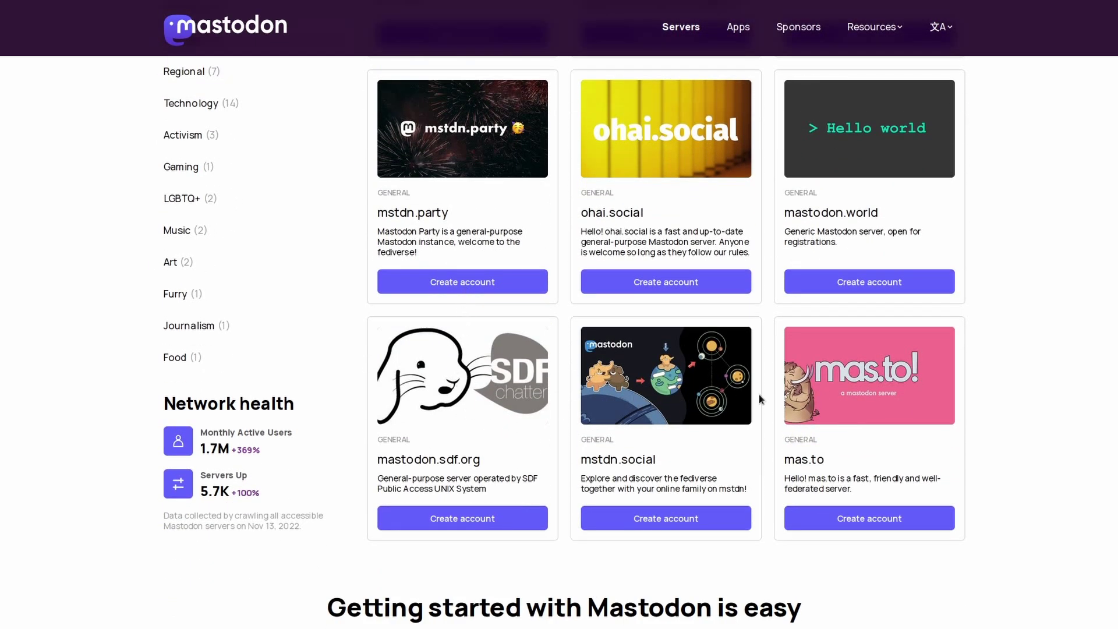
pyautogui.scroll(7, 912, 394)
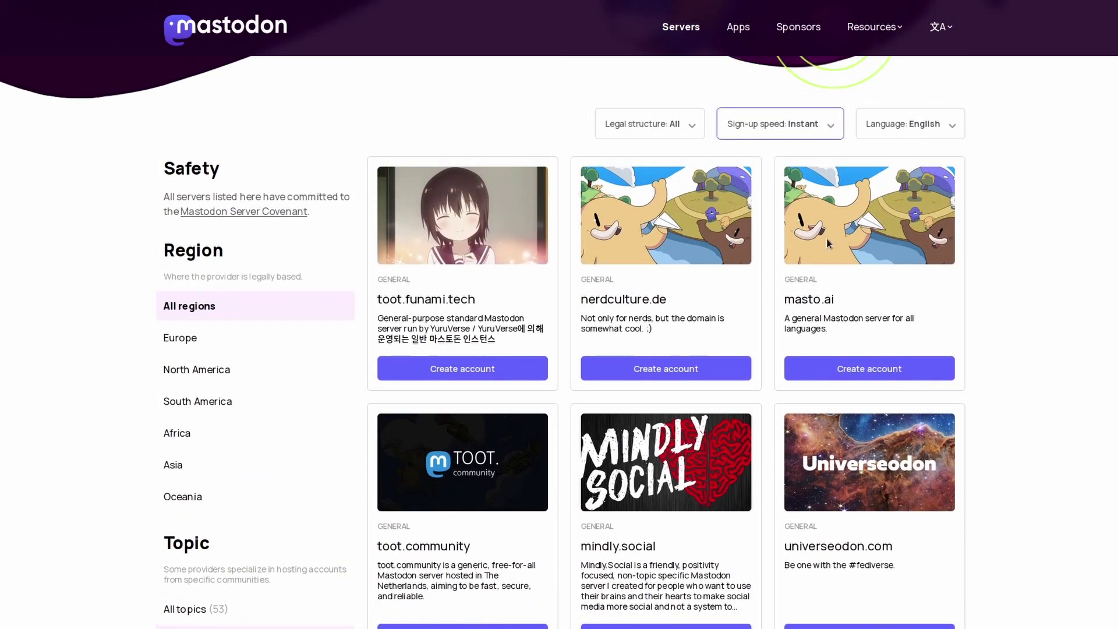
pyautogui.click(786, 123)
pyautogui.click(767, 207)
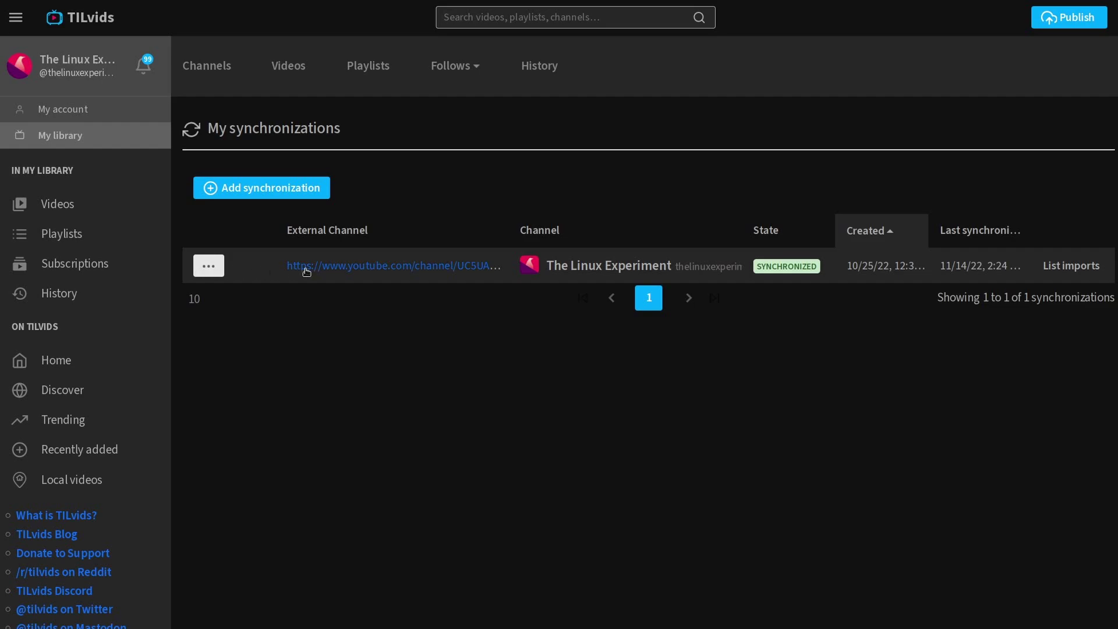
# Open the YouTube channel sync's actions menu and dismiss it without deleting.
pyautogui.click(213, 270)
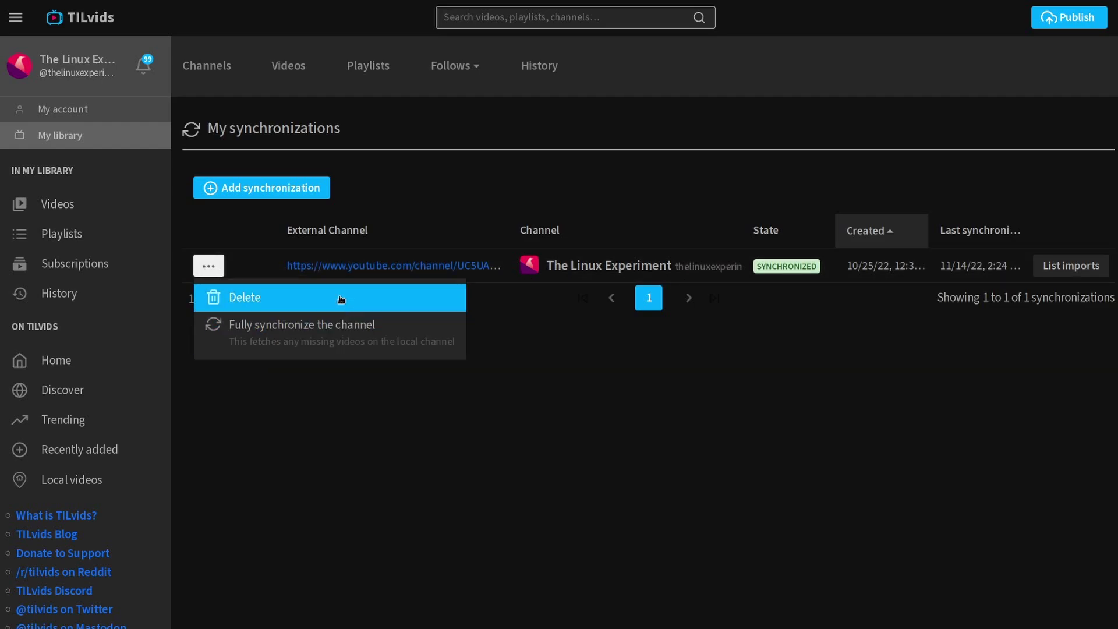
pyautogui.click(571, 312)
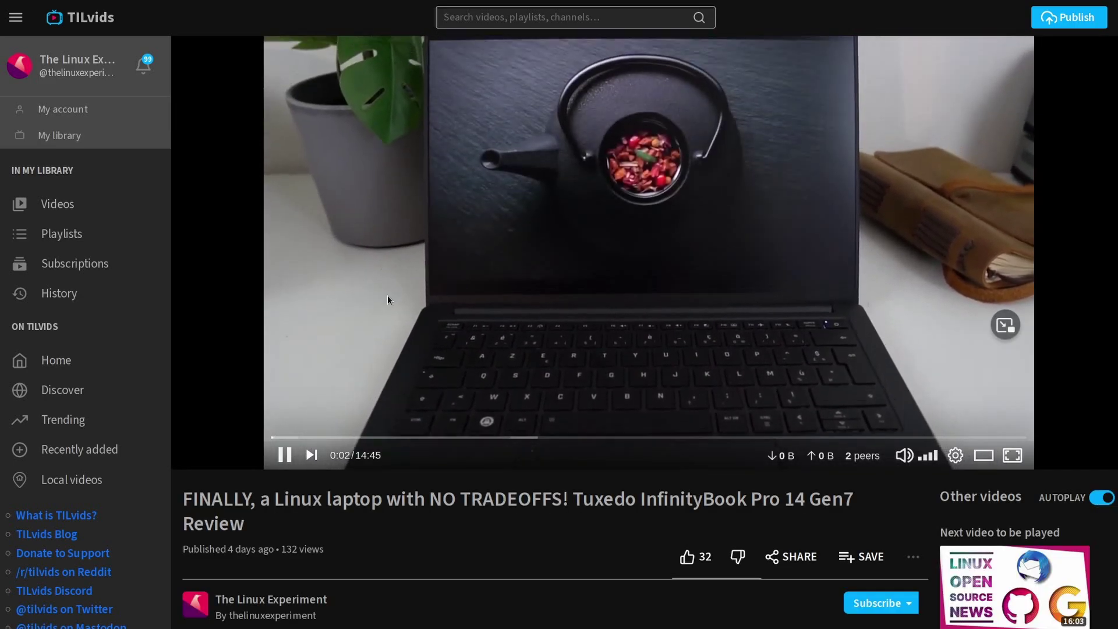
# Look through the video's playback settings, quality options and more-actions list without changing anything.
pyautogui.click(955, 455)
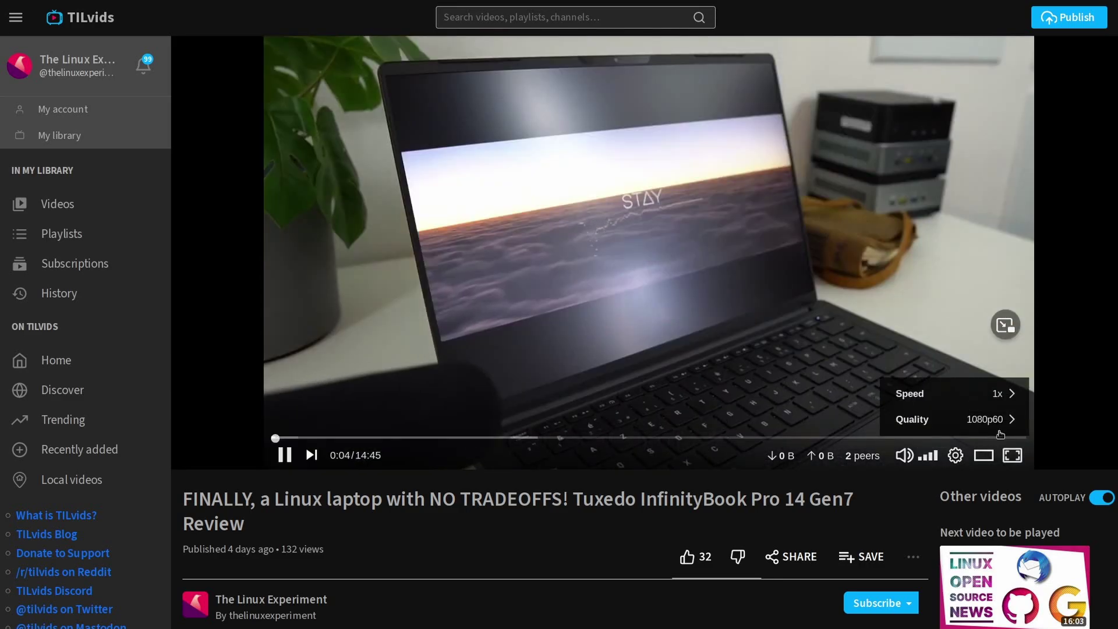
pyautogui.click(1003, 417)
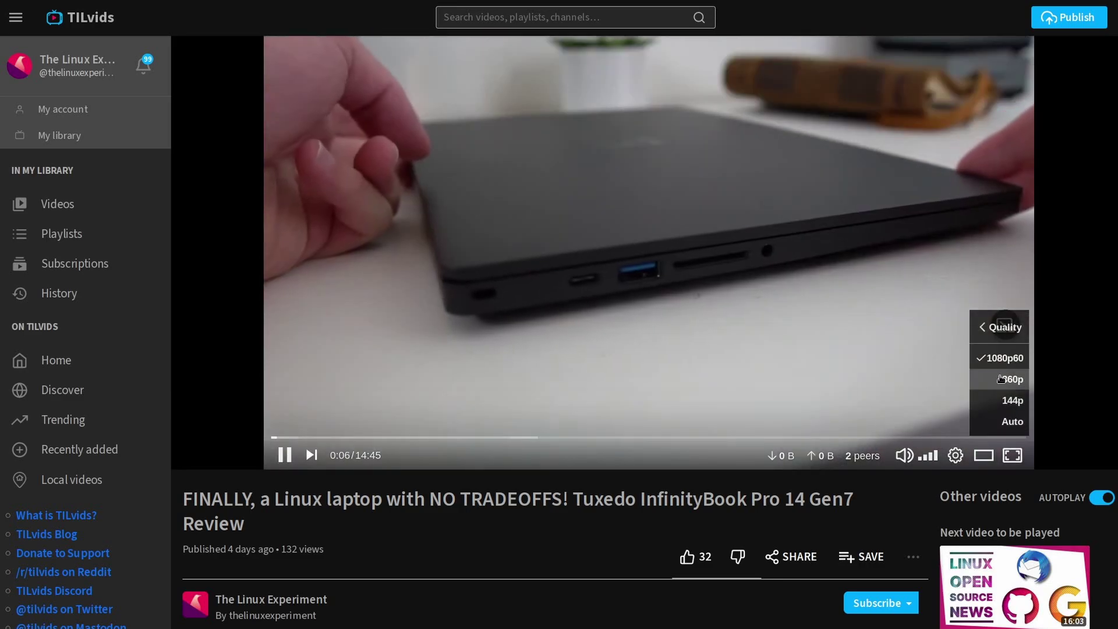
pyautogui.click(984, 328)
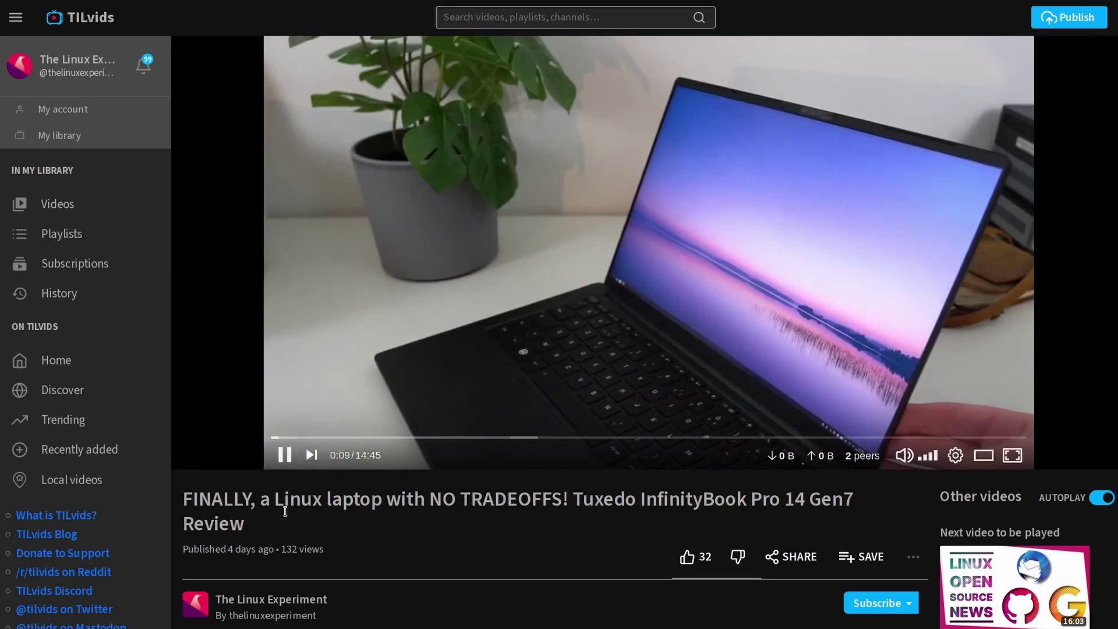
pyautogui.click(913, 556)
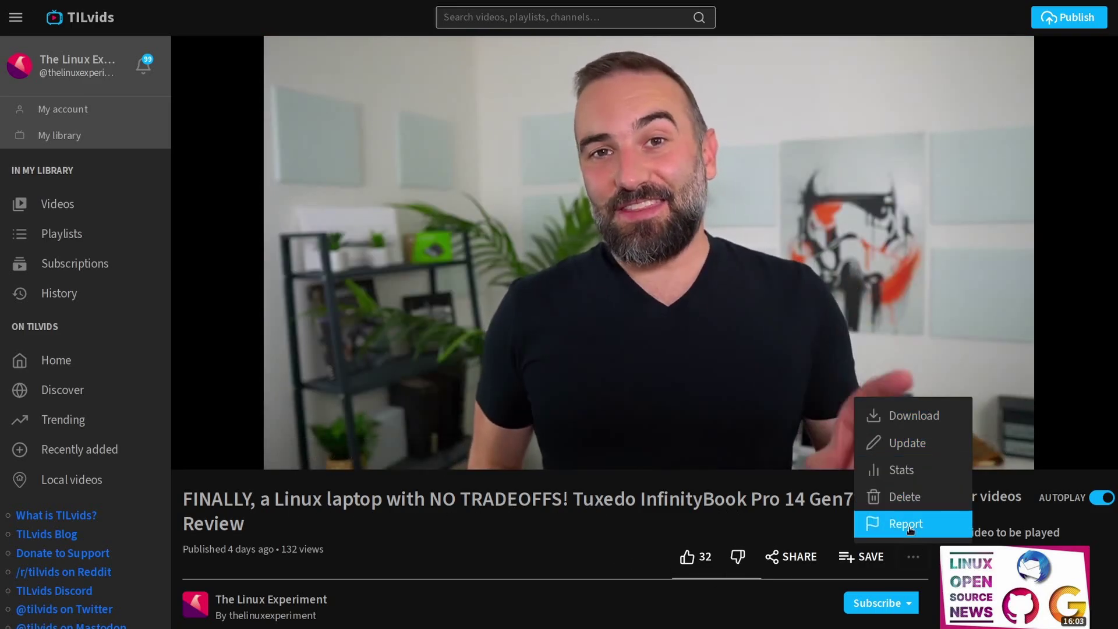
pyautogui.click(472, 558)
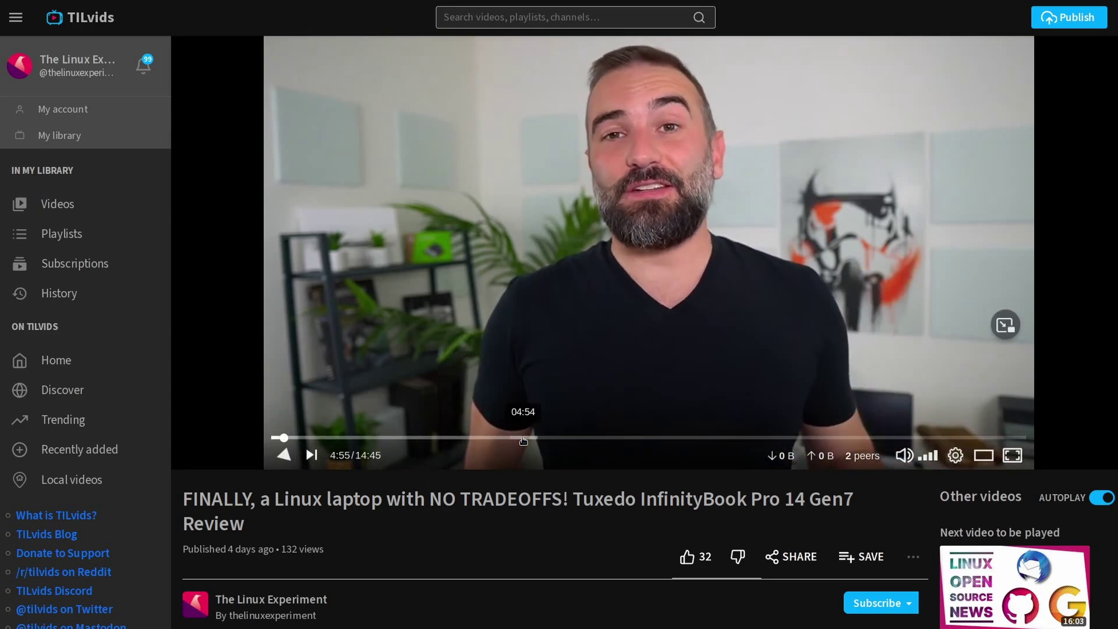
# Jump to about 5:32, like then un-like the video to reach 32 likes, and open its more-options menu.
pyautogui.click(555, 437)
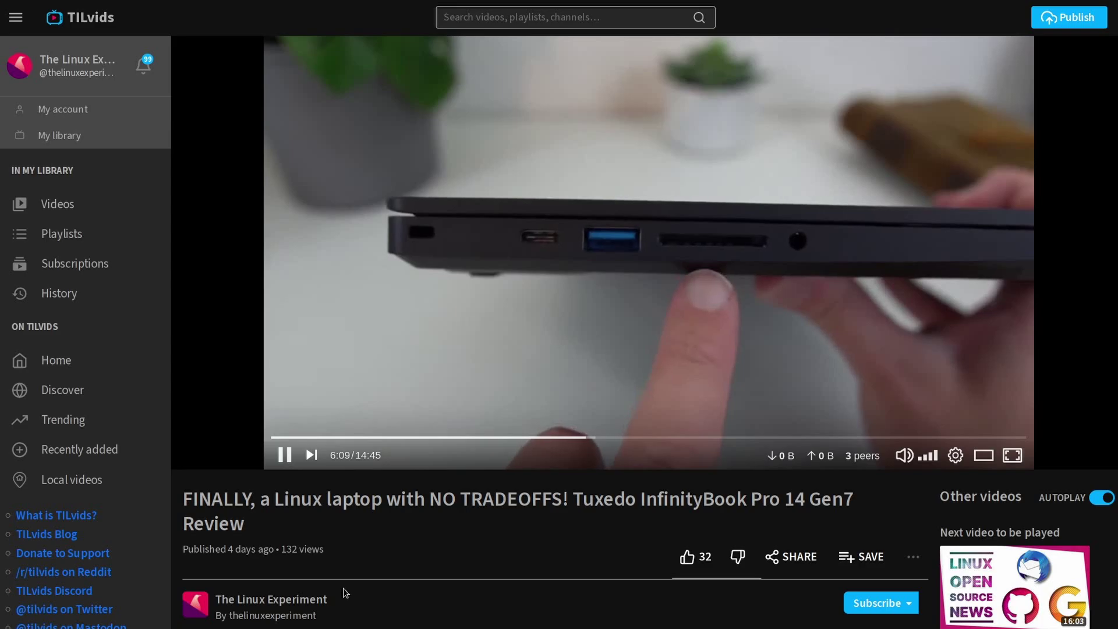
pyautogui.scroll(-3, 344, 585)
pyautogui.scroll(-4, 345, 578)
pyautogui.scroll(7, 635, 179)
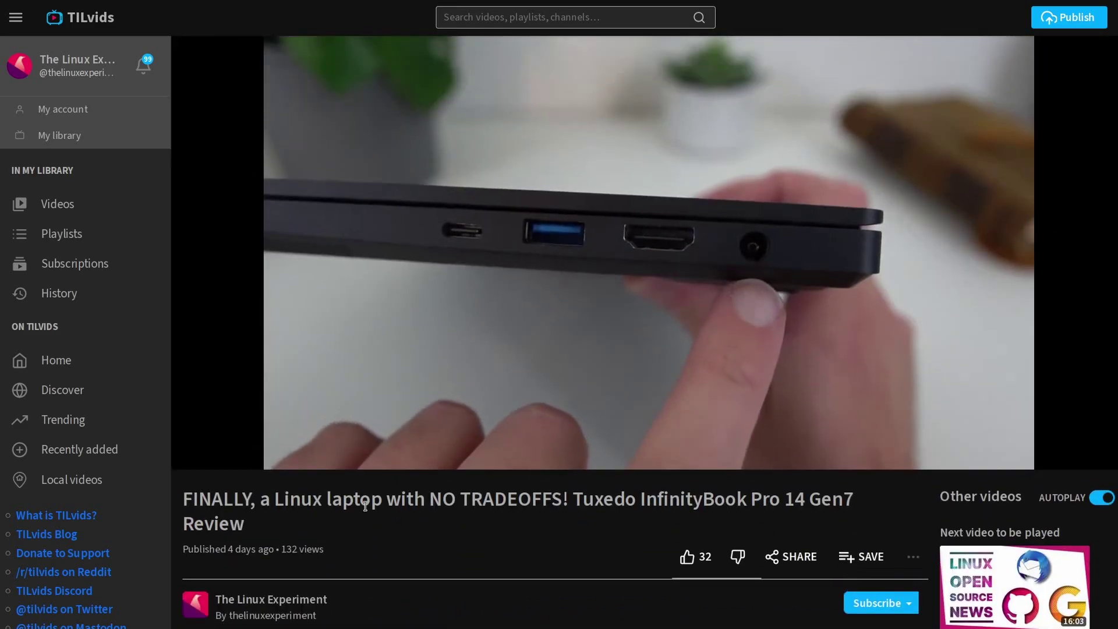
pyautogui.moveTo(650, 235)
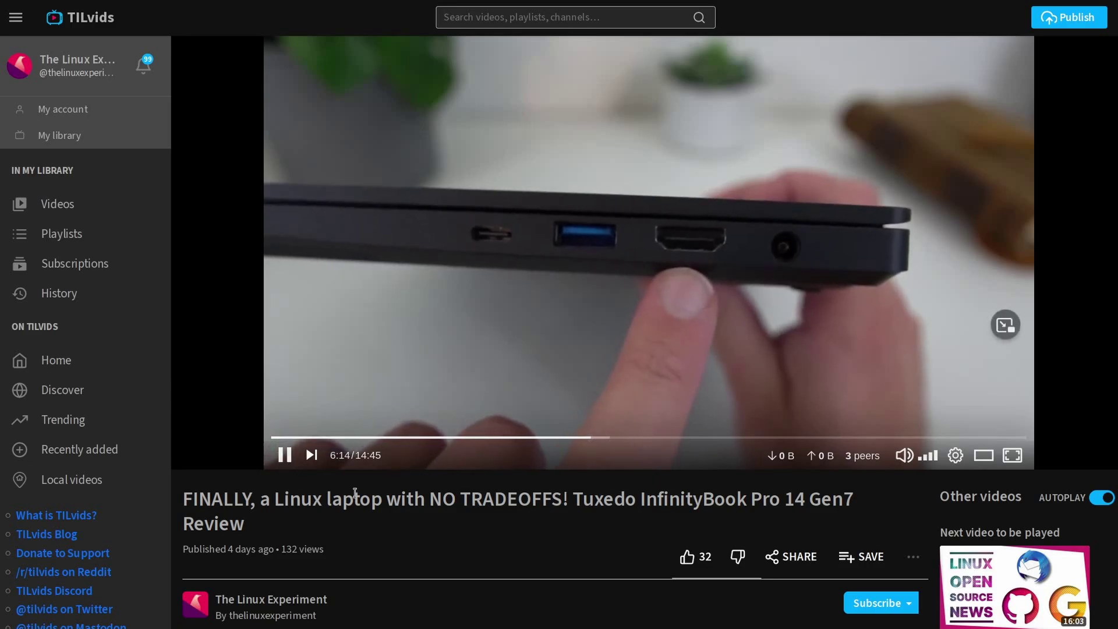
pyautogui.click(687, 556)
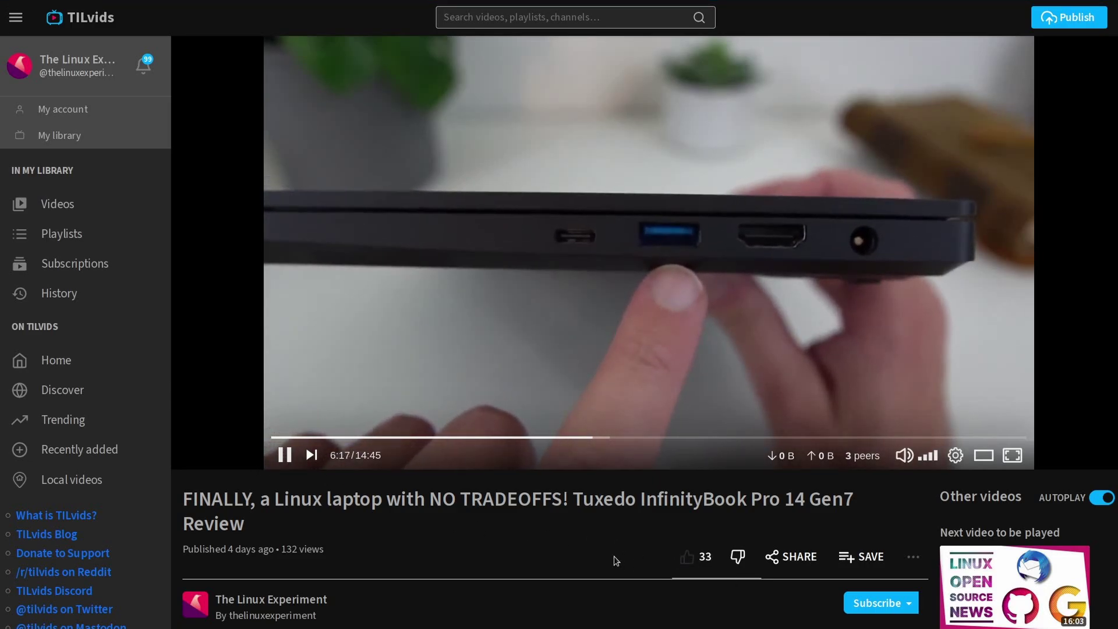
pyautogui.click(684, 553)
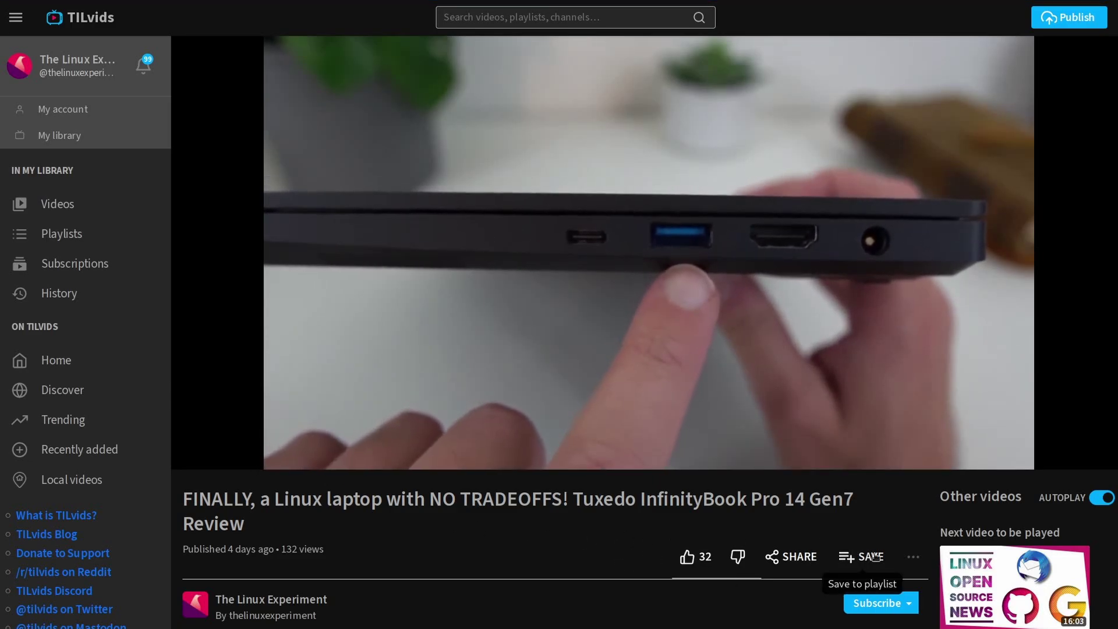
pyautogui.click(913, 557)
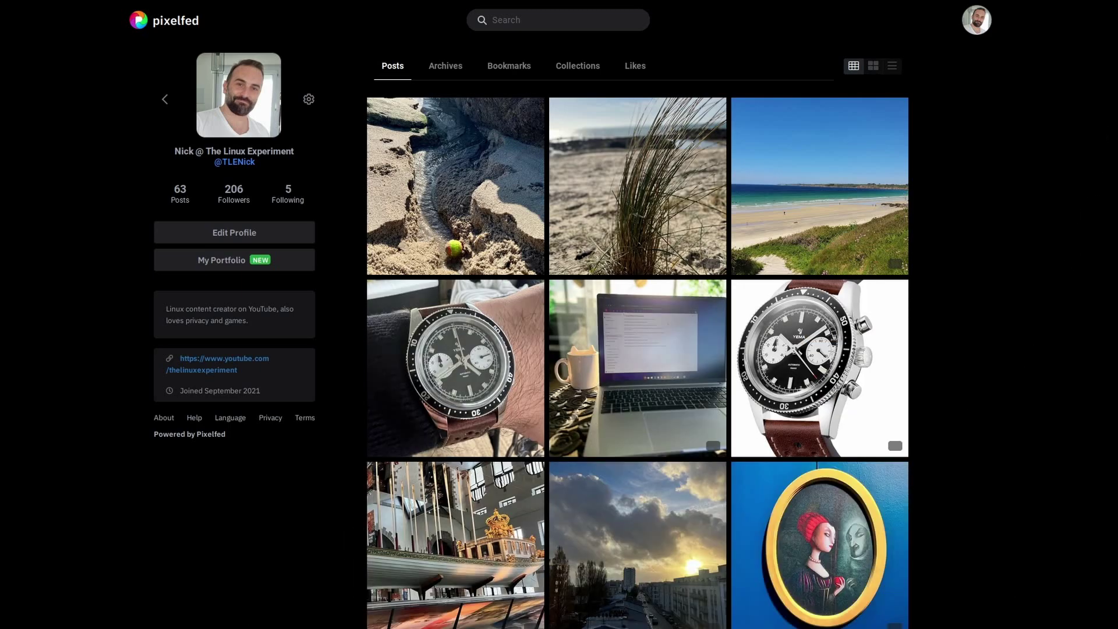
# Scroll down the creator's Pixelfed photo grid, then start creating a new post.
pyautogui.scroll(-5, 638, 335)
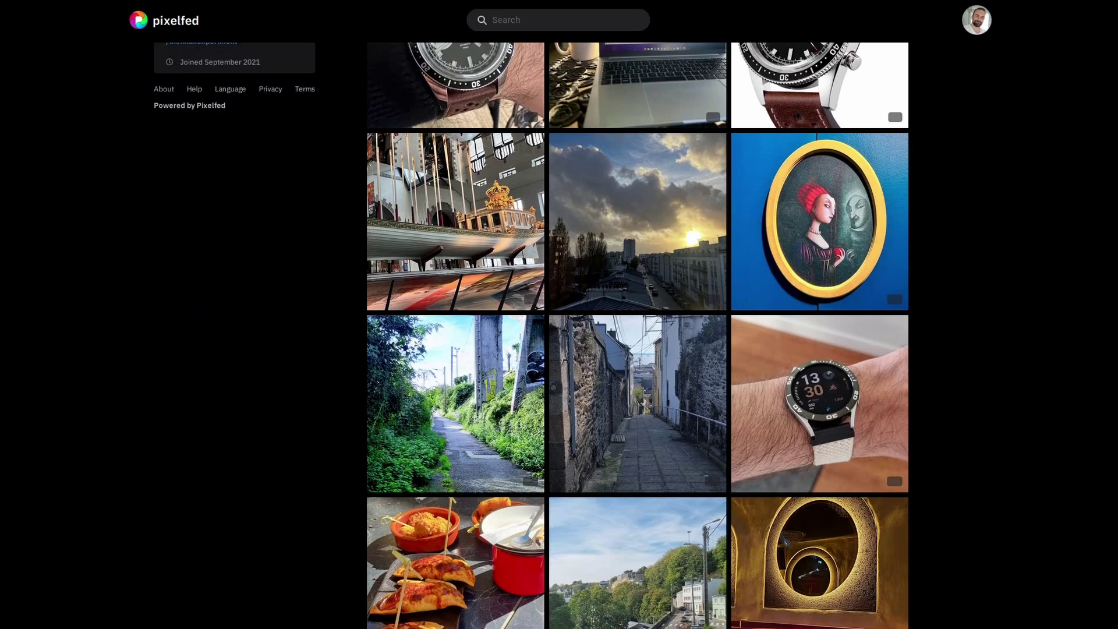
pyautogui.scroll(-10, 638, 335)
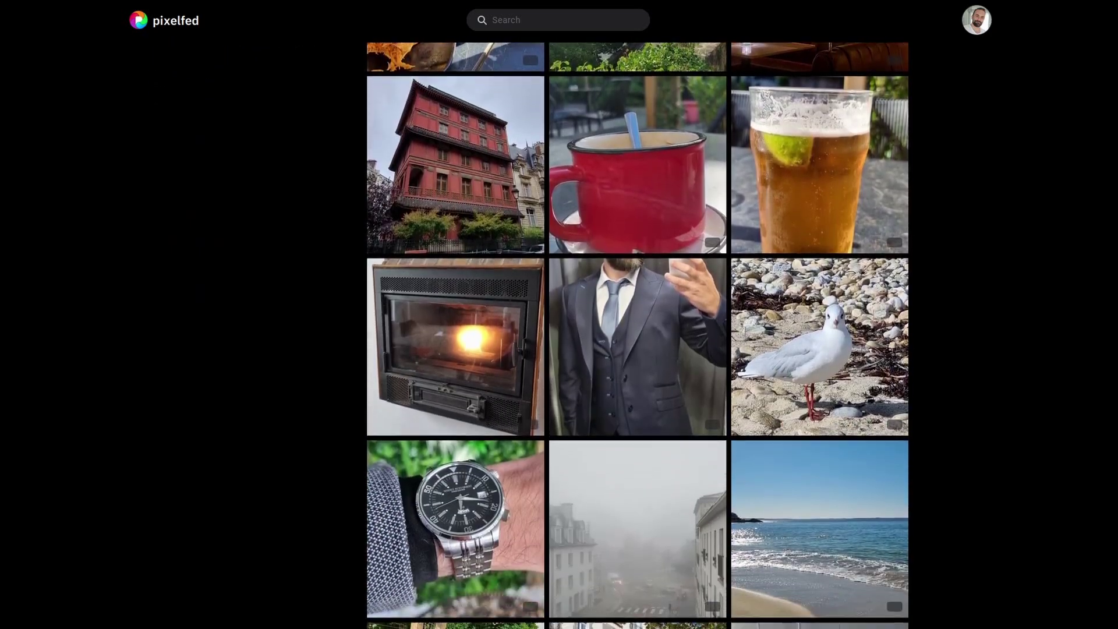
pyautogui.scroll(-2, 638, 335)
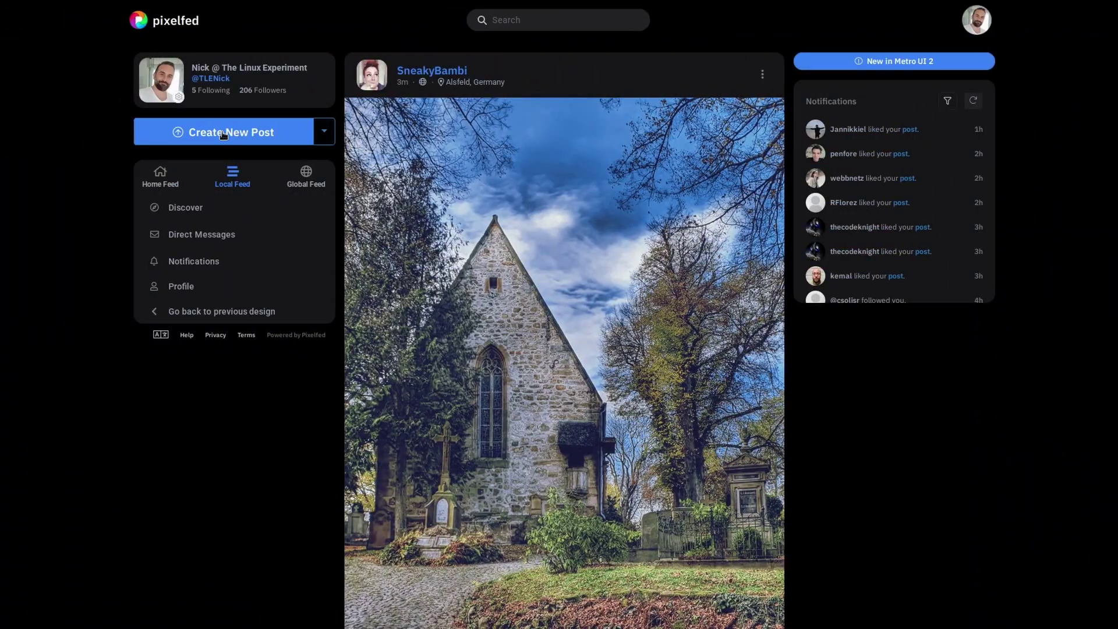
pyautogui.click(221, 133)
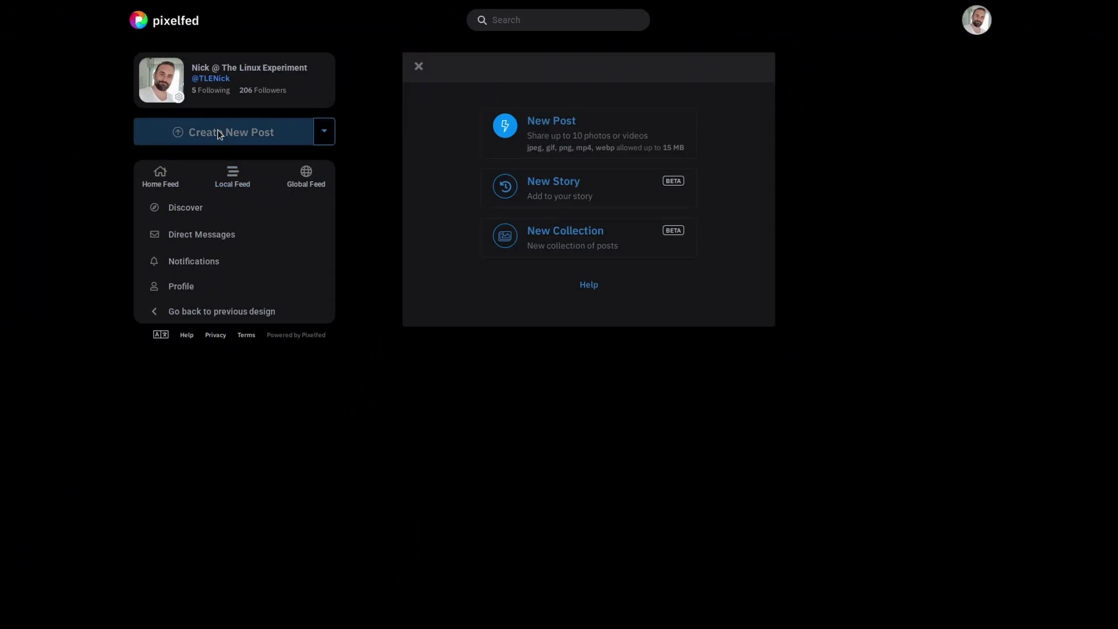
# Begin a New Post with the cat photo and preview the 2:3, 3:2, 4:3 and 16:9 crops.
pyautogui.click(566, 124)
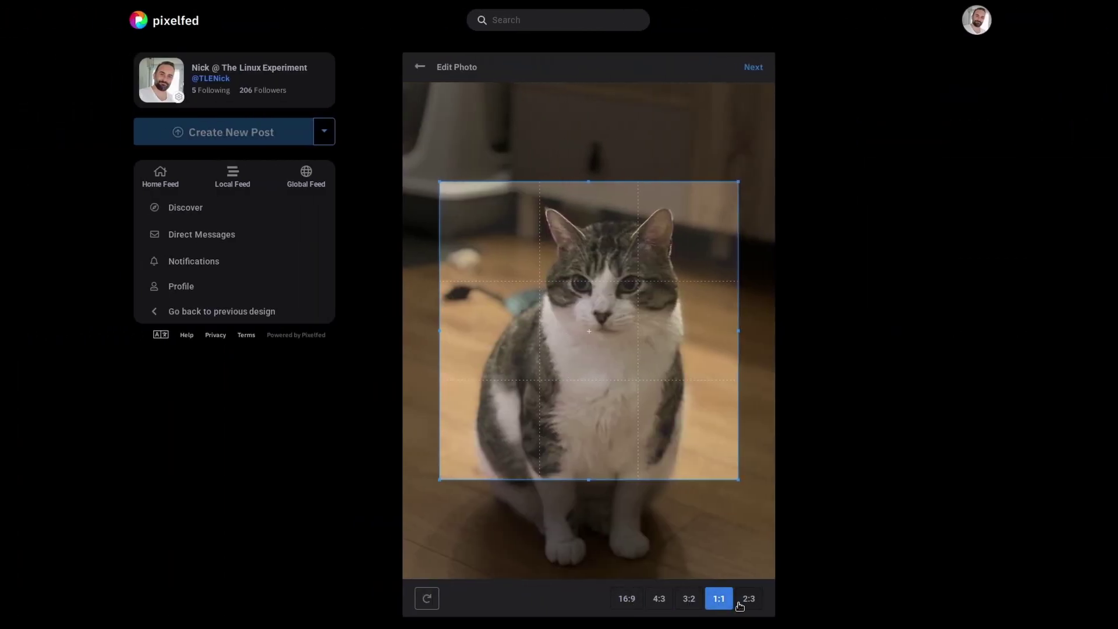
pyautogui.click(748, 599)
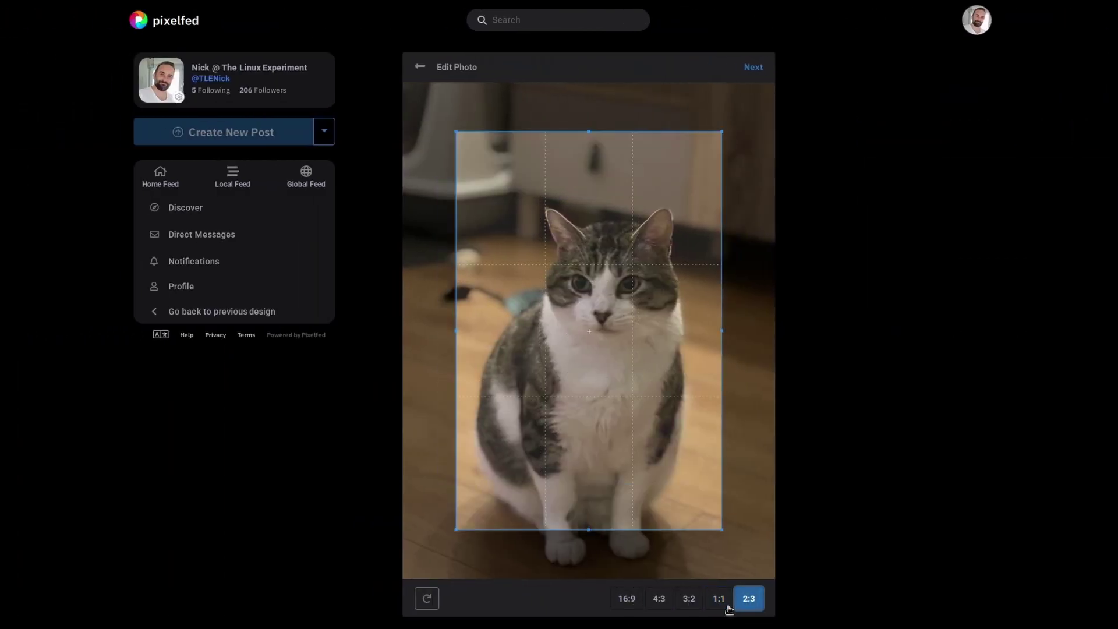
pyautogui.click(718, 599)
pyautogui.click(689, 600)
pyautogui.click(658, 599)
pyautogui.click(626, 600)
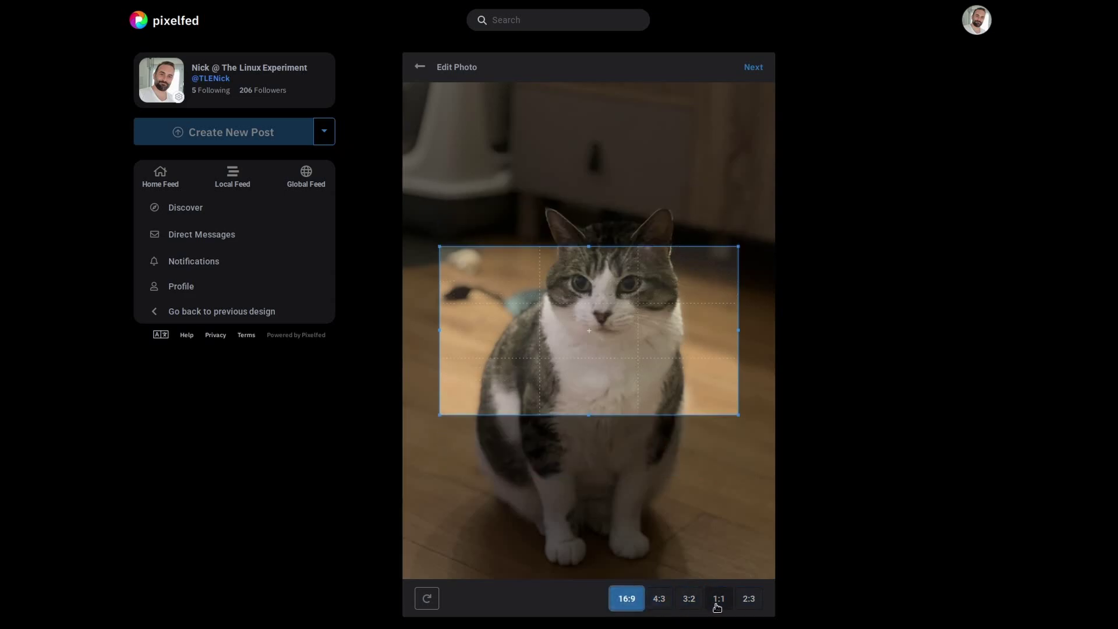
# Set a 1:1 crop, enlarge it around the cat and shift it to the photo's left edge.
pyautogui.click(718, 600)
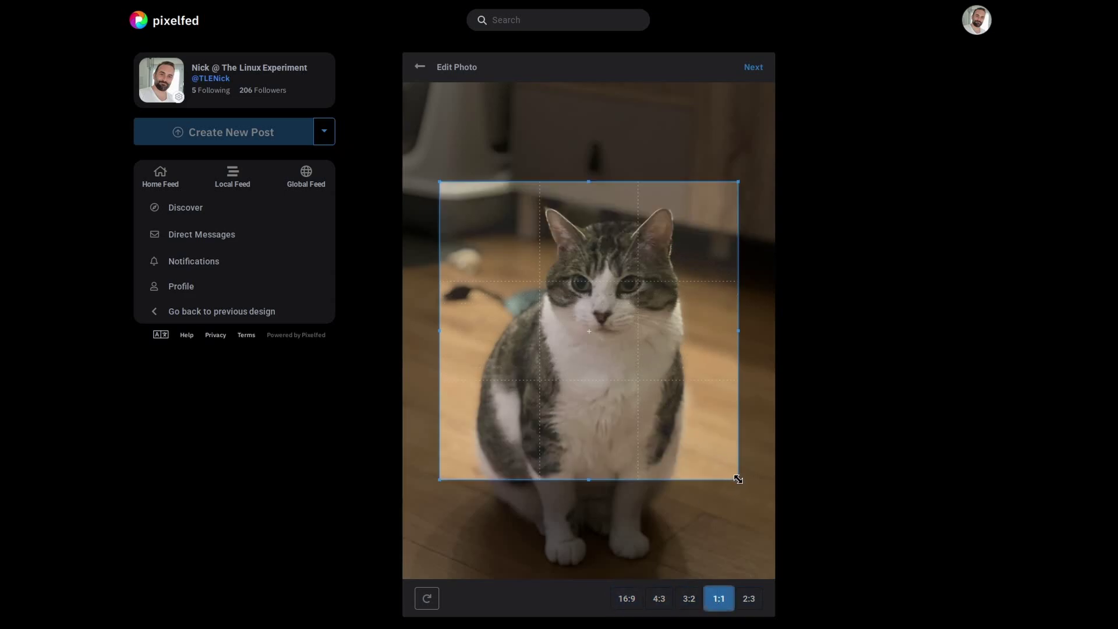
pyautogui.moveTo(738, 479); pyautogui.dragTo(785, 574)
pyautogui.moveTo(653, 408); pyautogui.dragTo(616, 394)
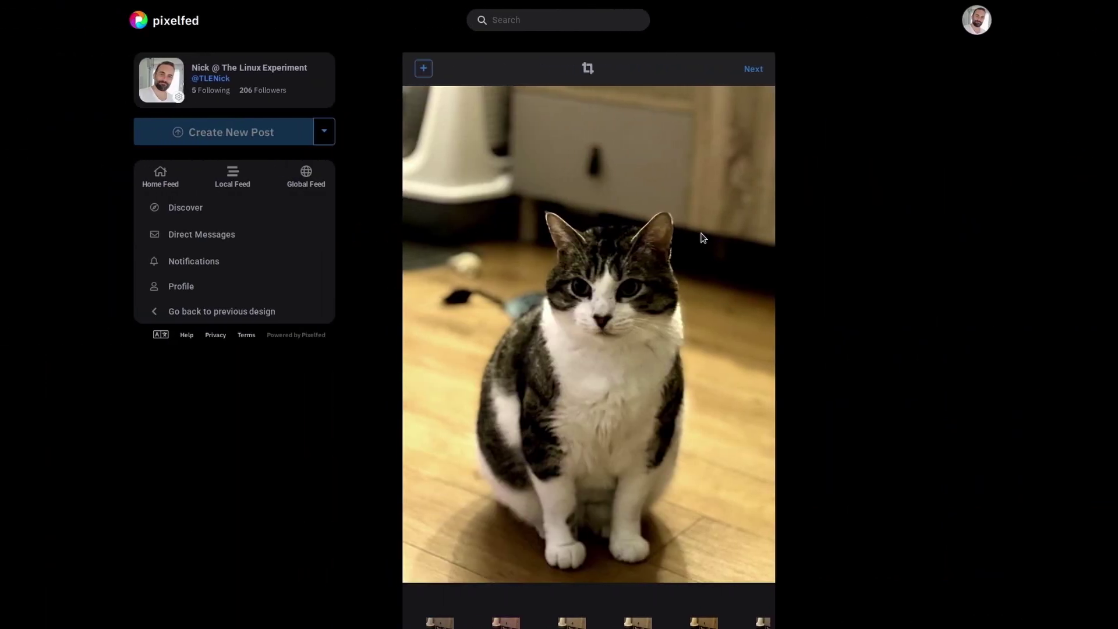
pyautogui.scroll(-1, 689, 268)
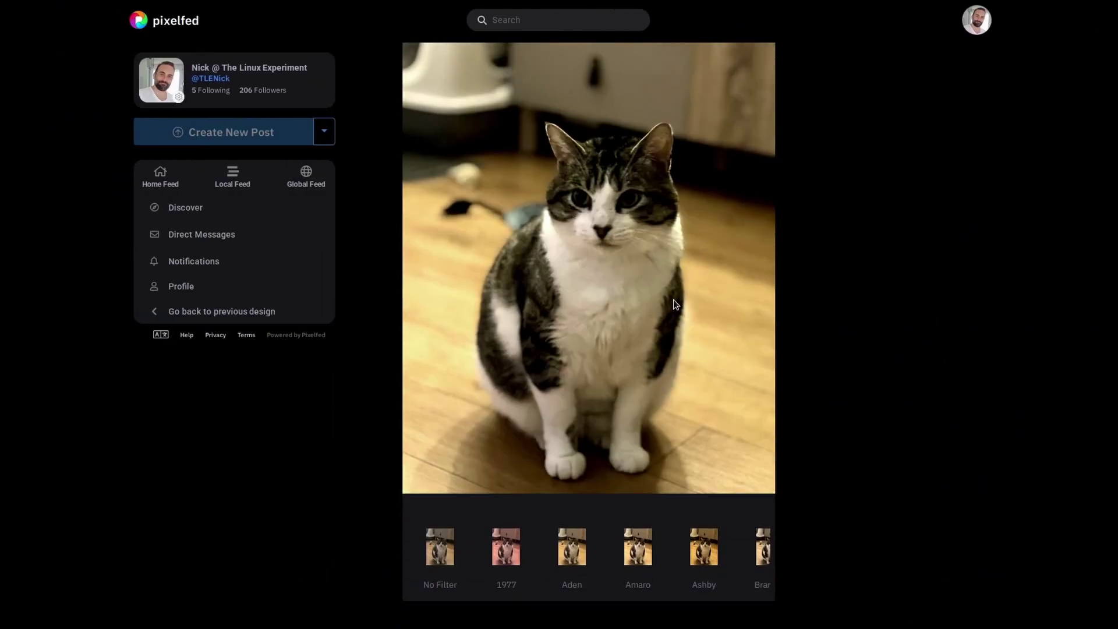
pyautogui.click(497, 544)
pyautogui.click(573, 544)
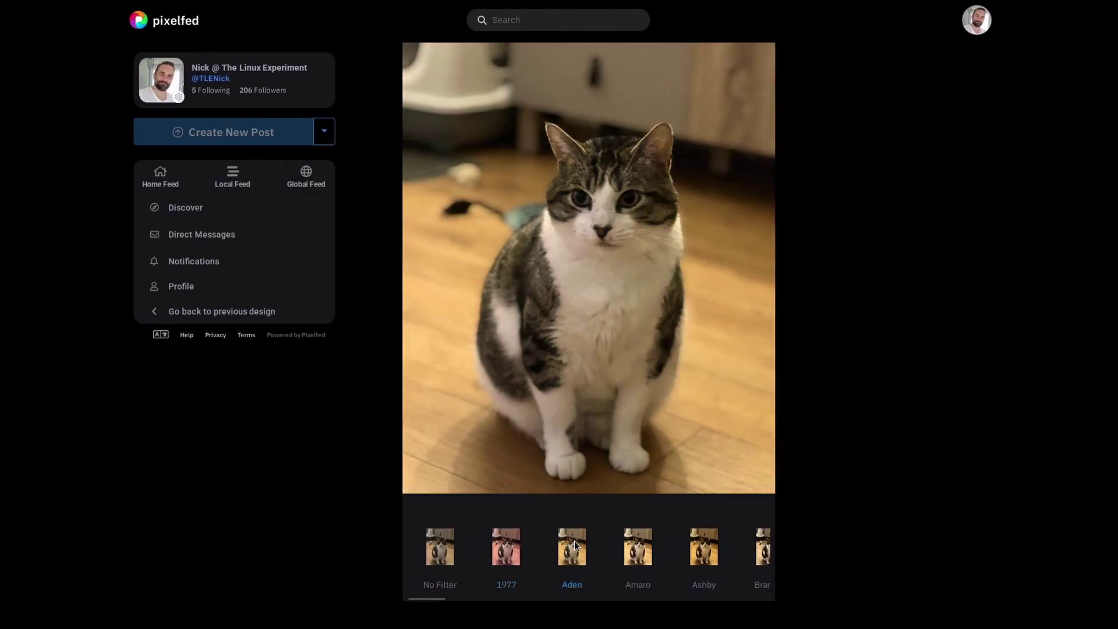
pyautogui.click(650, 549)
pyautogui.moveTo(433, 603); pyautogui.dragTo(569, 599)
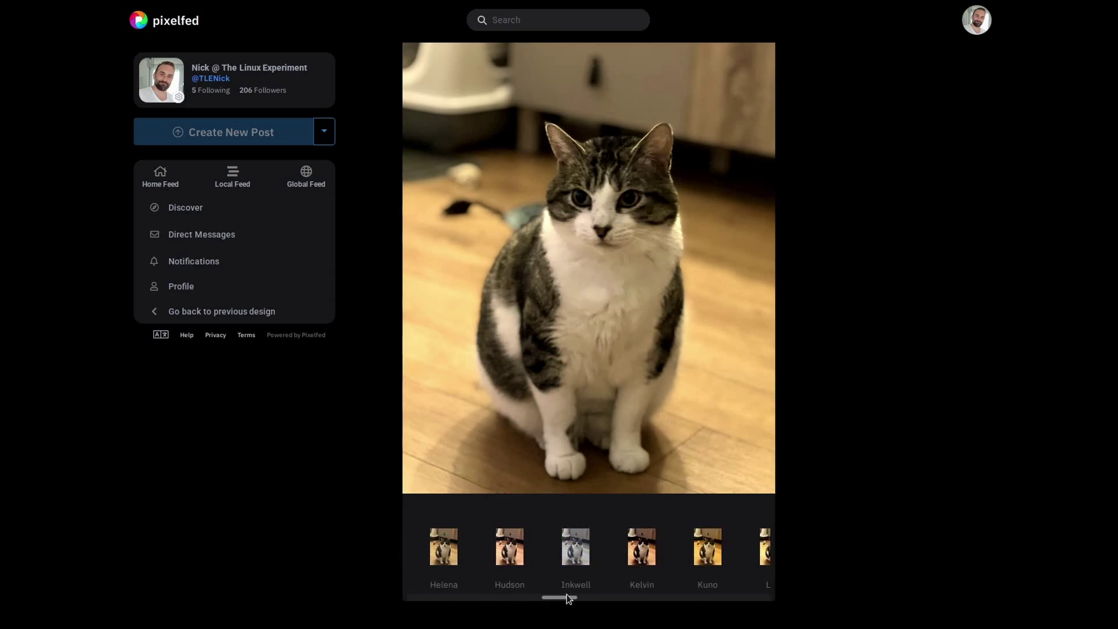
pyautogui.click(580, 555)
pyautogui.click(645, 552)
pyautogui.click(703, 552)
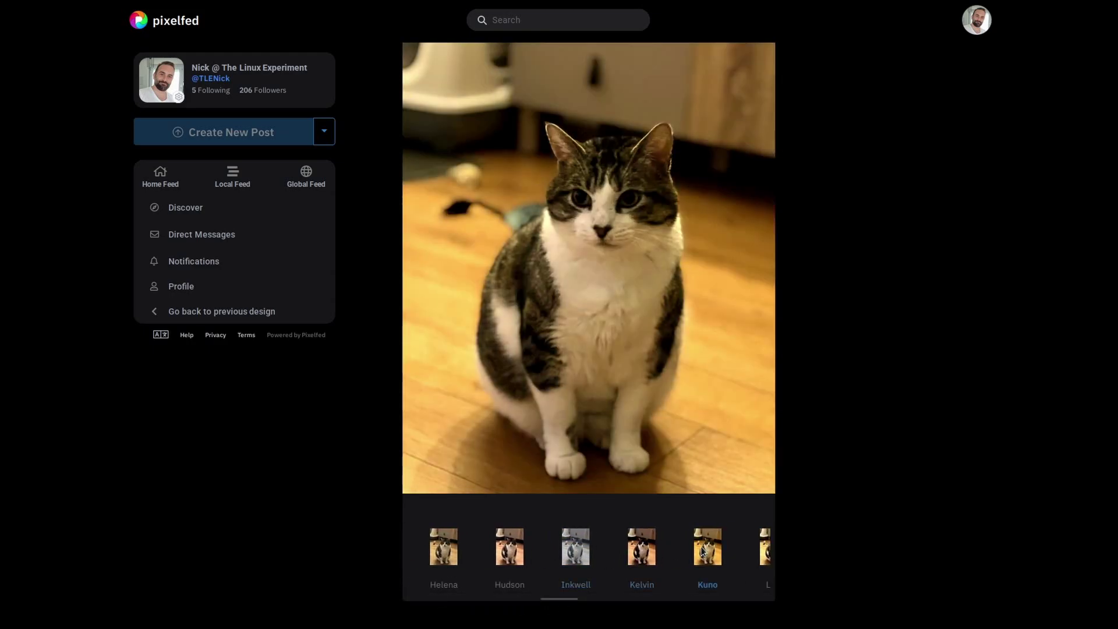
pyautogui.hscroll(3, 670, 553)
pyautogui.hscroll(3, 648, 559)
pyautogui.click(647, 551)
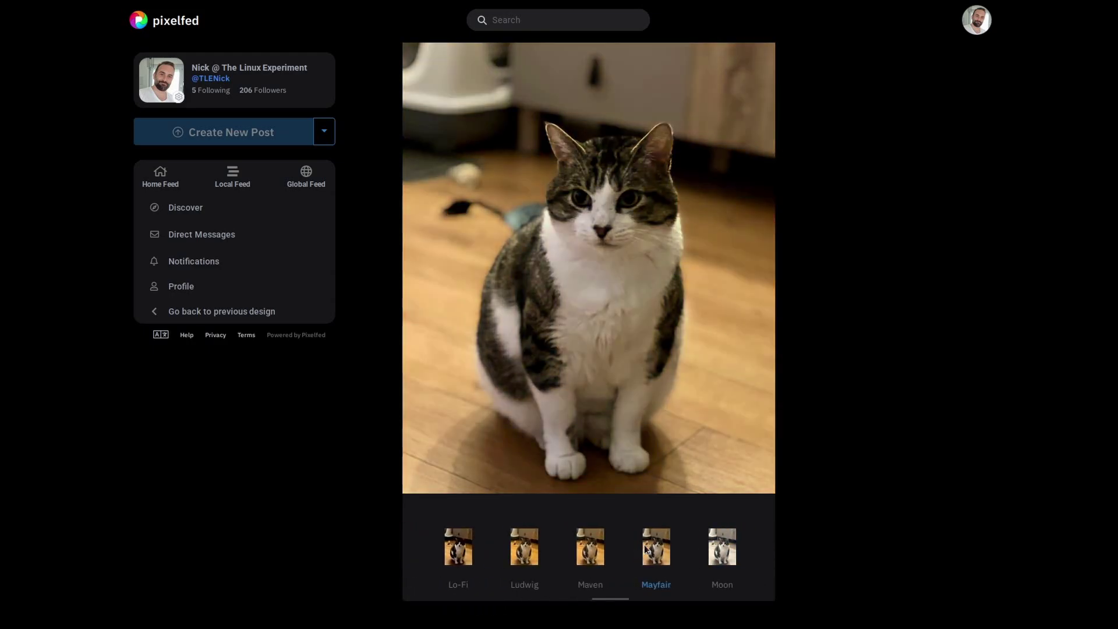
pyautogui.click(728, 551)
pyautogui.click(589, 557)
pyautogui.moveTo(620, 605); pyautogui.dragTo(437, 605)
pyautogui.click(440, 546)
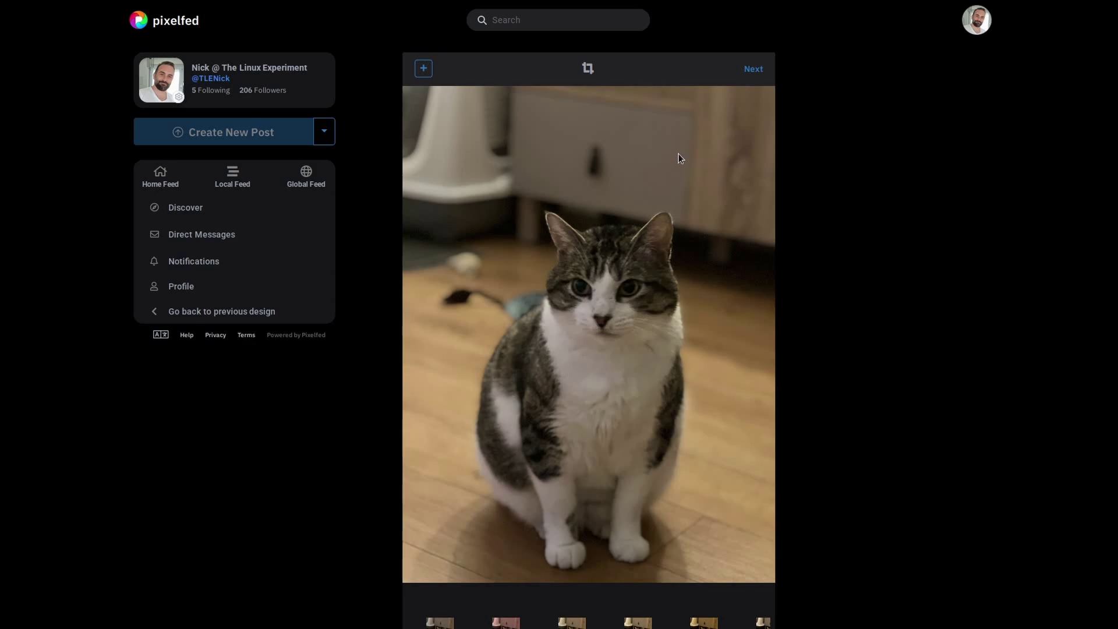
# Continue to the cat post's details and look at the Tag people and Add to Collection options.
pyautogui.click(753, 70)
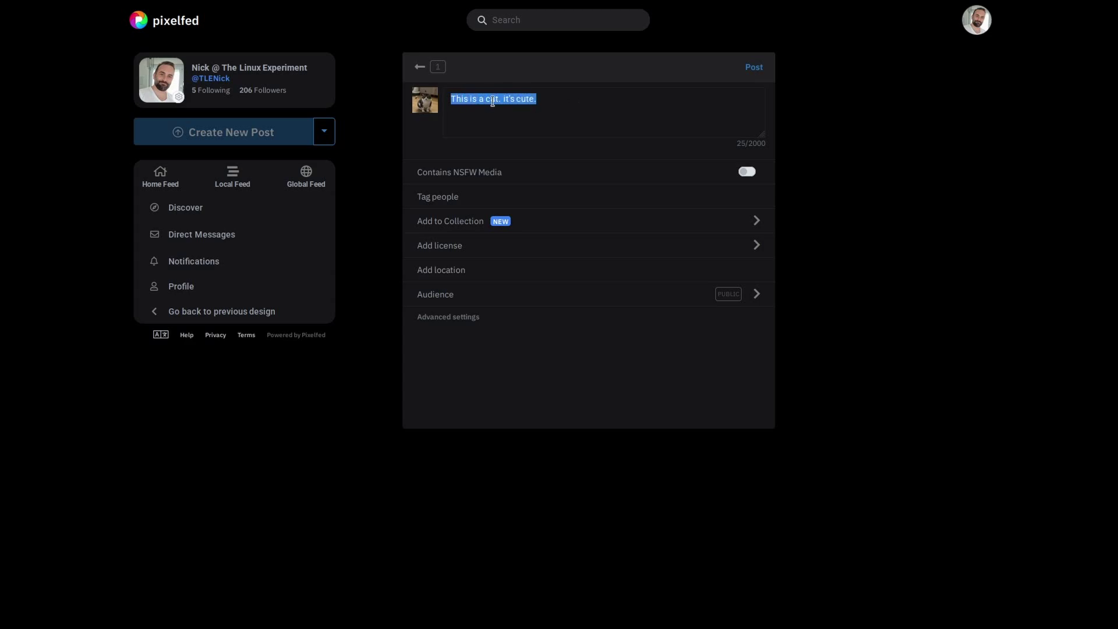
pyautogui.click(479, 197)
pyautogui.click(419, 68)
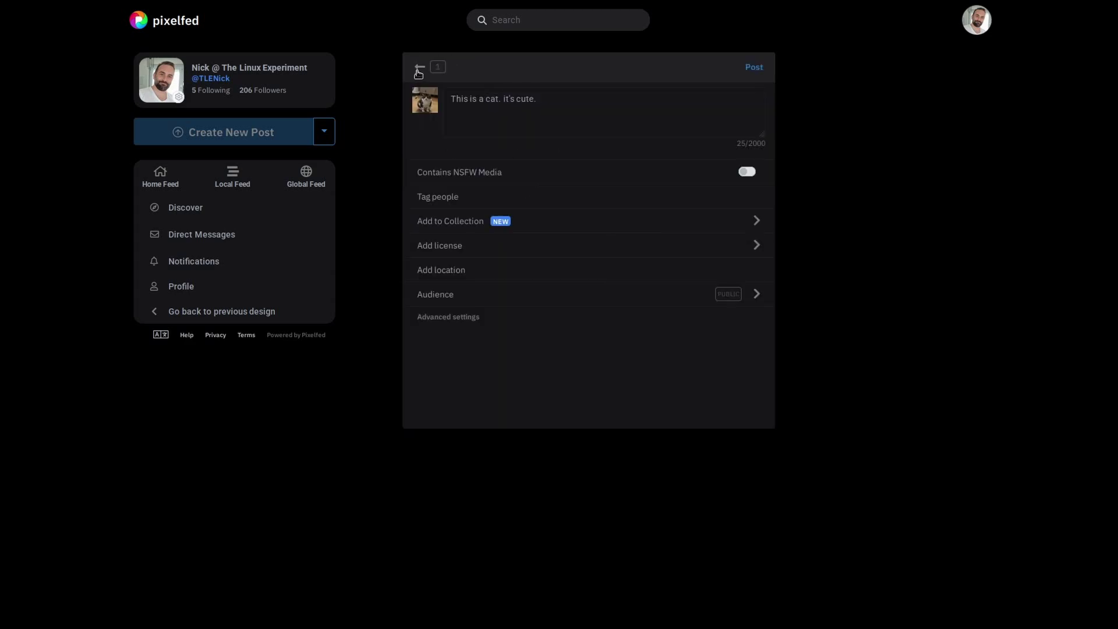
pyautogui.click(456, 227)
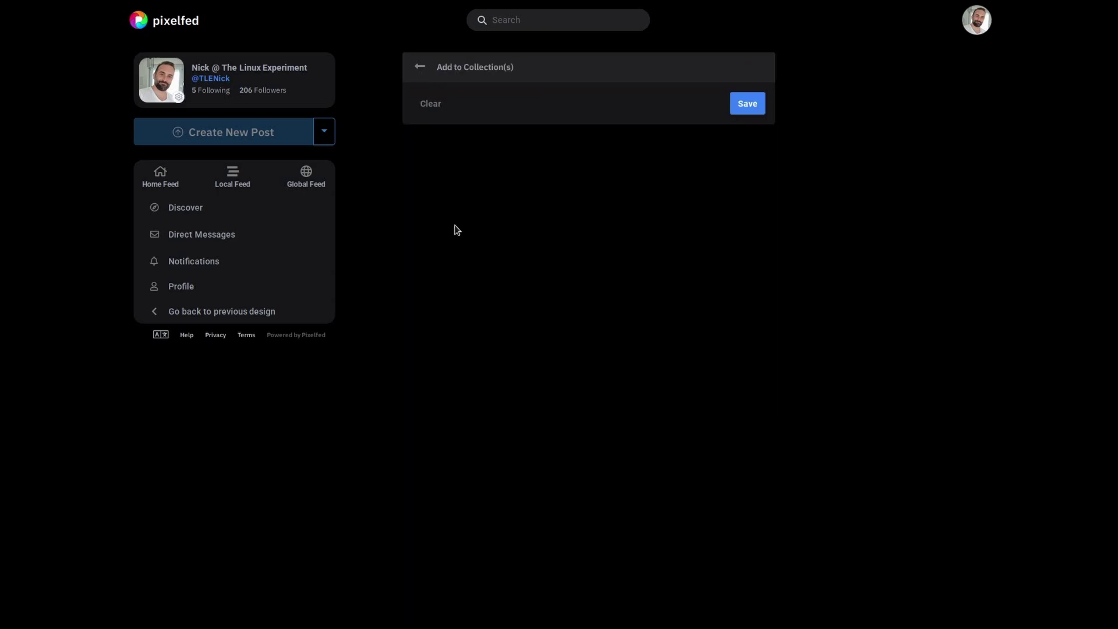
pyautogui.click(420, 68)
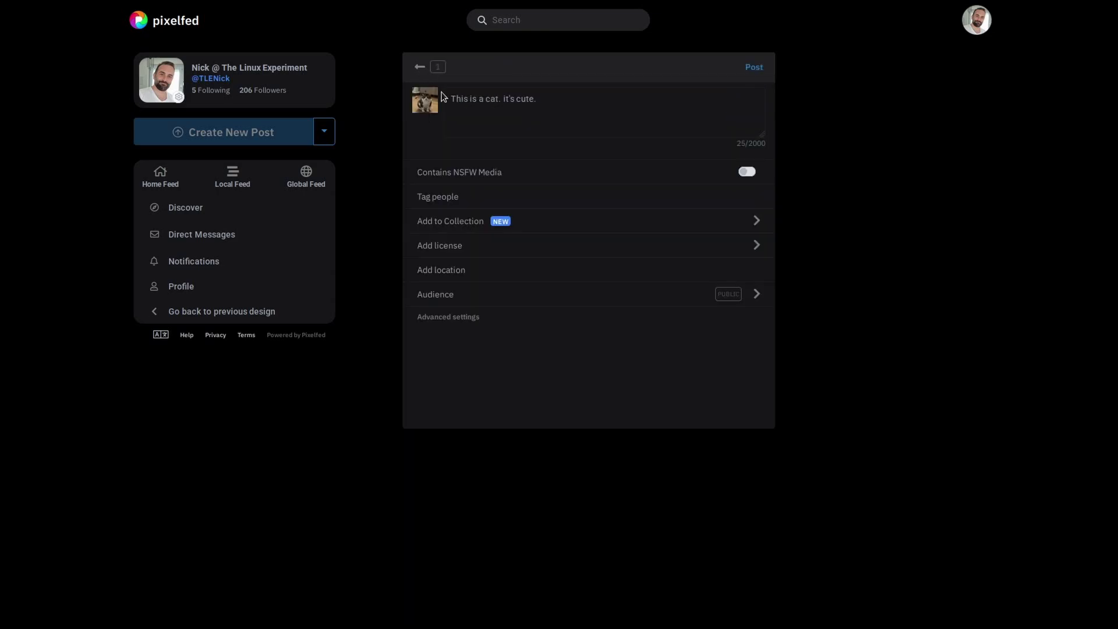
# Look at the licence and location options without setting either, then open the Audience visibility choices.
pyautogui.click(452, 247)
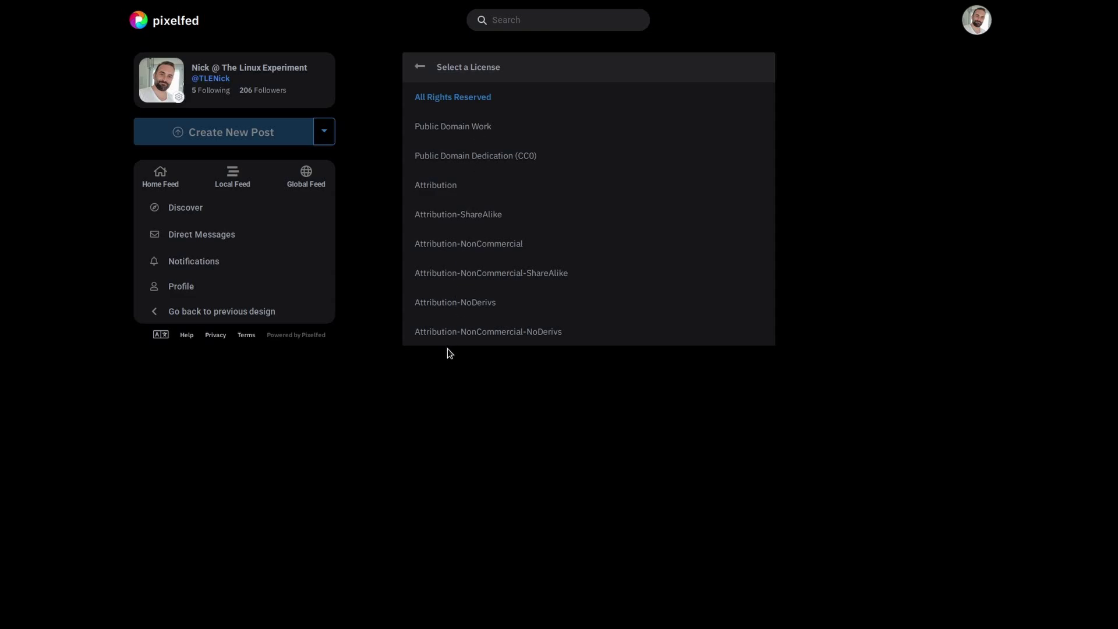
pyautogui.click(421, 69)
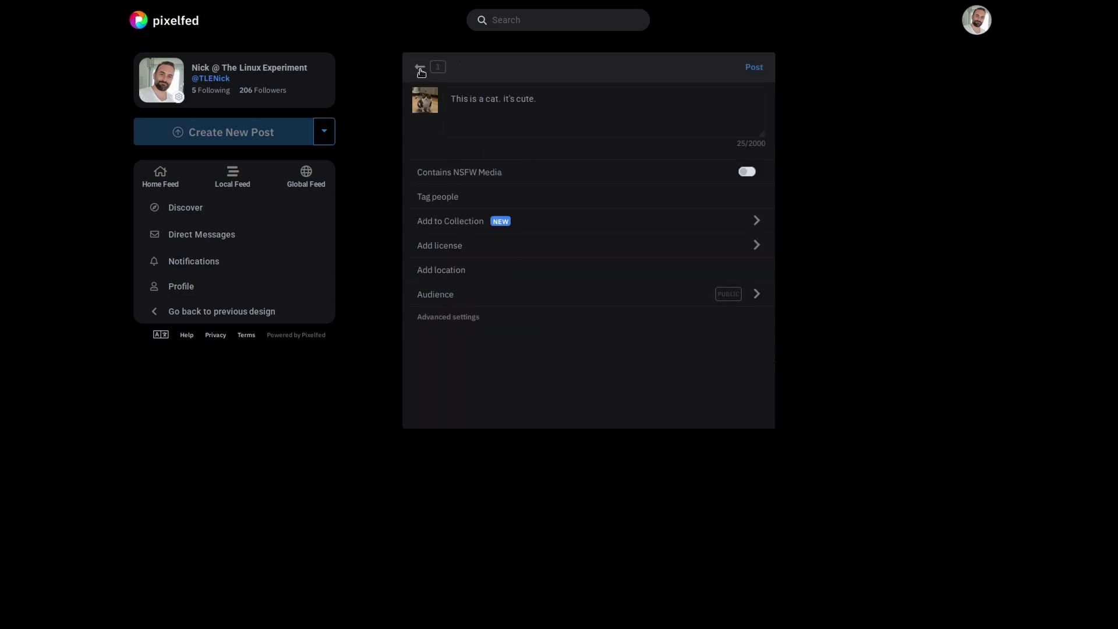
pyautogui.click(453, 271)
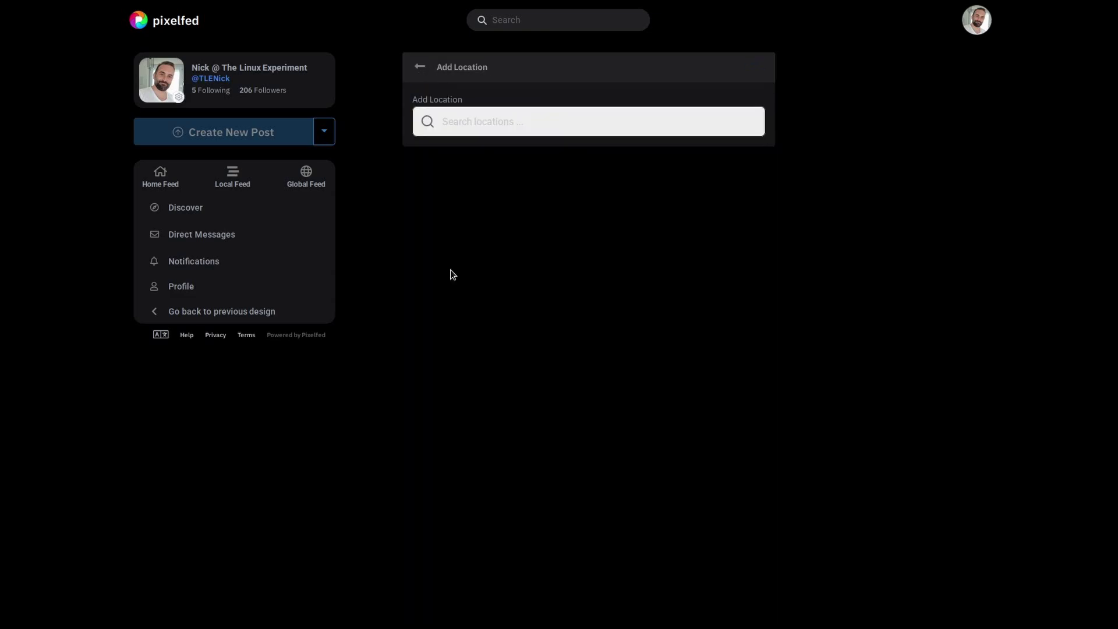
pyautogui.click(450, 126)
pyautogui.click(420, 69)
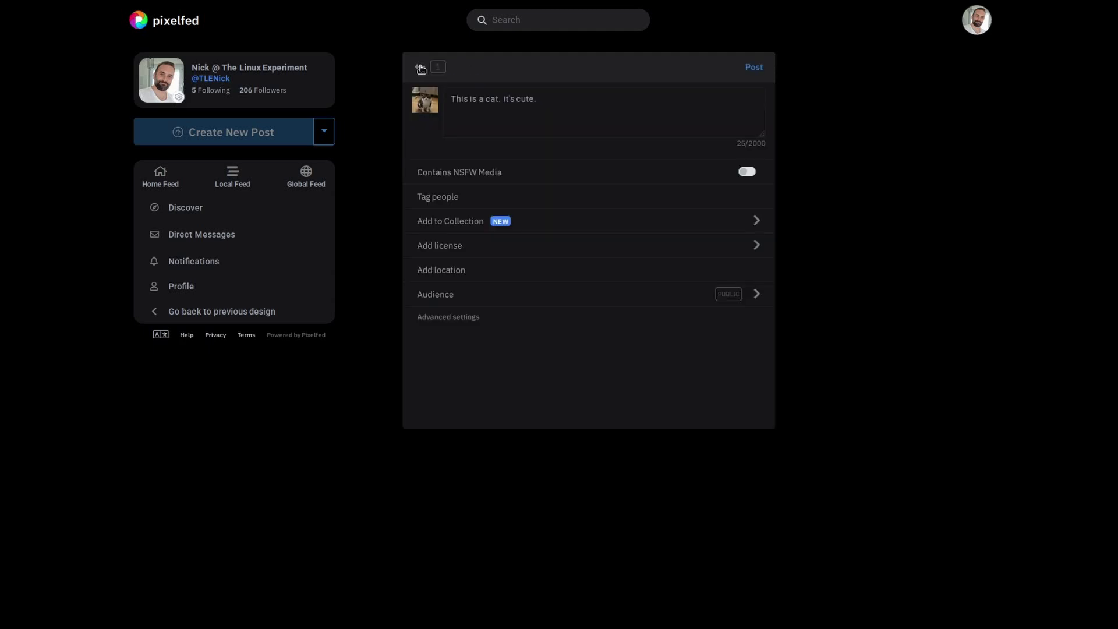
pyautogui.click(755, 297)
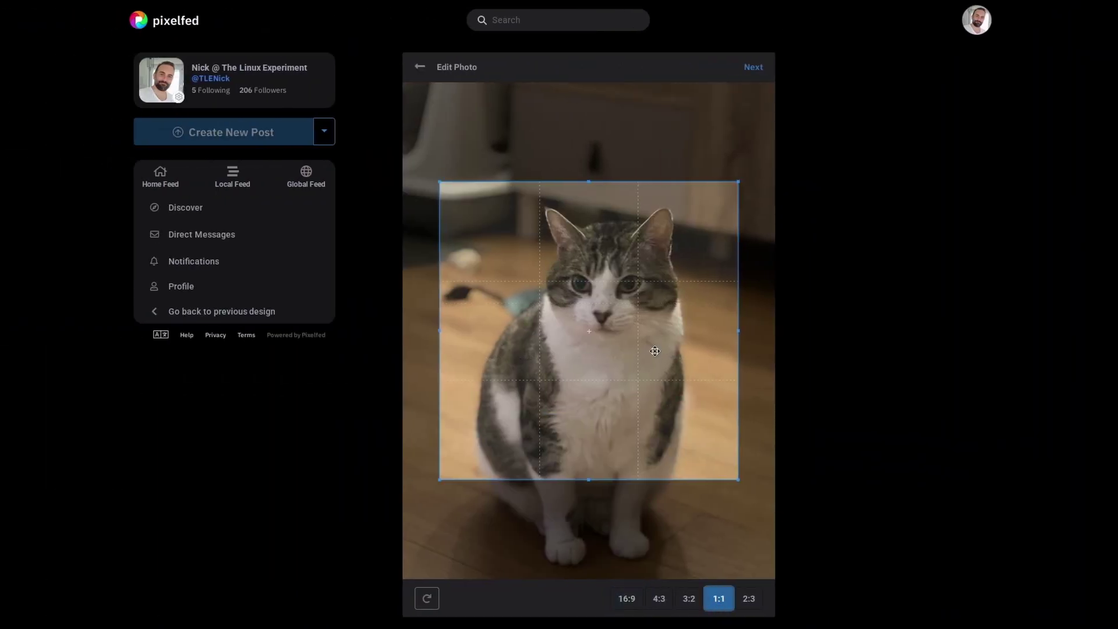
# Stretch the 1:1 cat crop out to the right edge and align it with the left edge.
pyautogui.moveTo(739, 481); pyautogui.dragTo(783, 574)
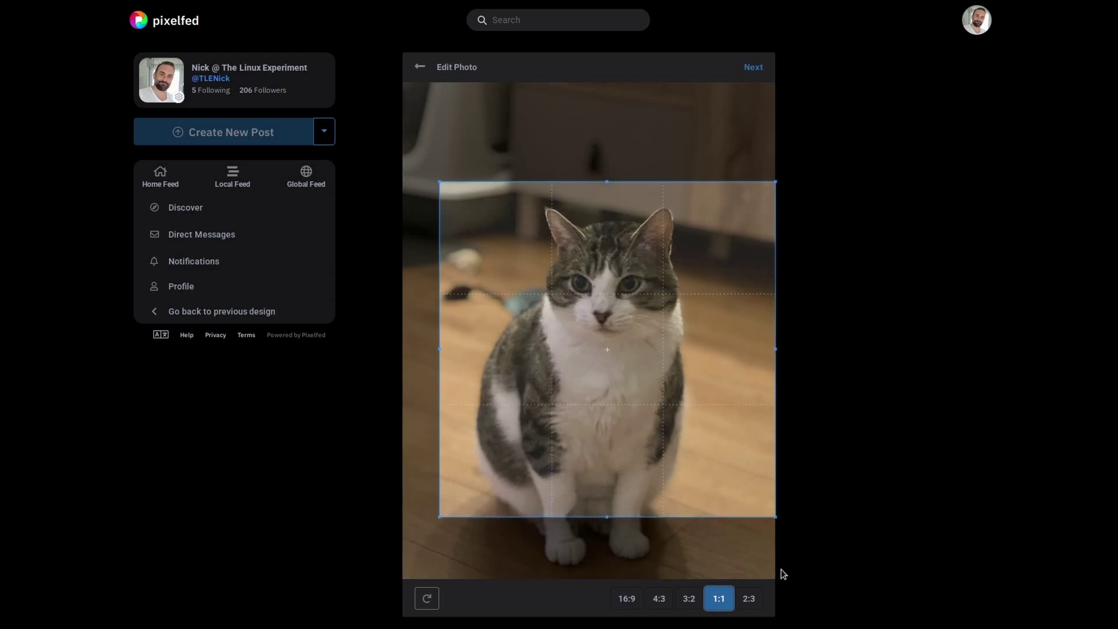
pyautogui.moveTo(654, 407); pyautogui.dragTo(616, 394)
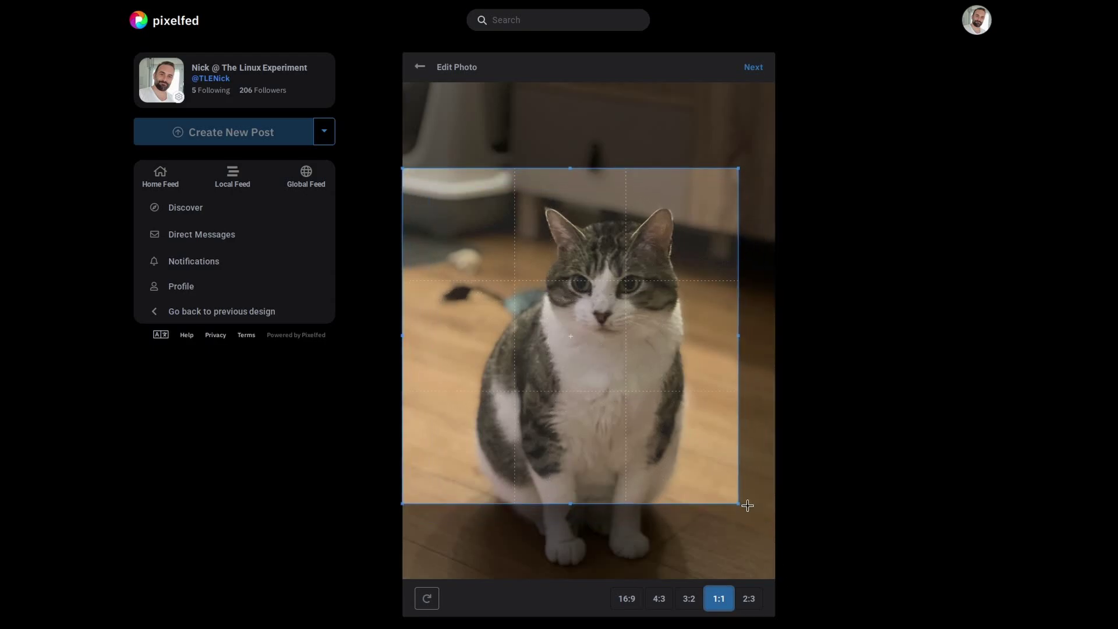
pyautogui.moveTo(737, 502); pyautogui.dragTo(793, 592)
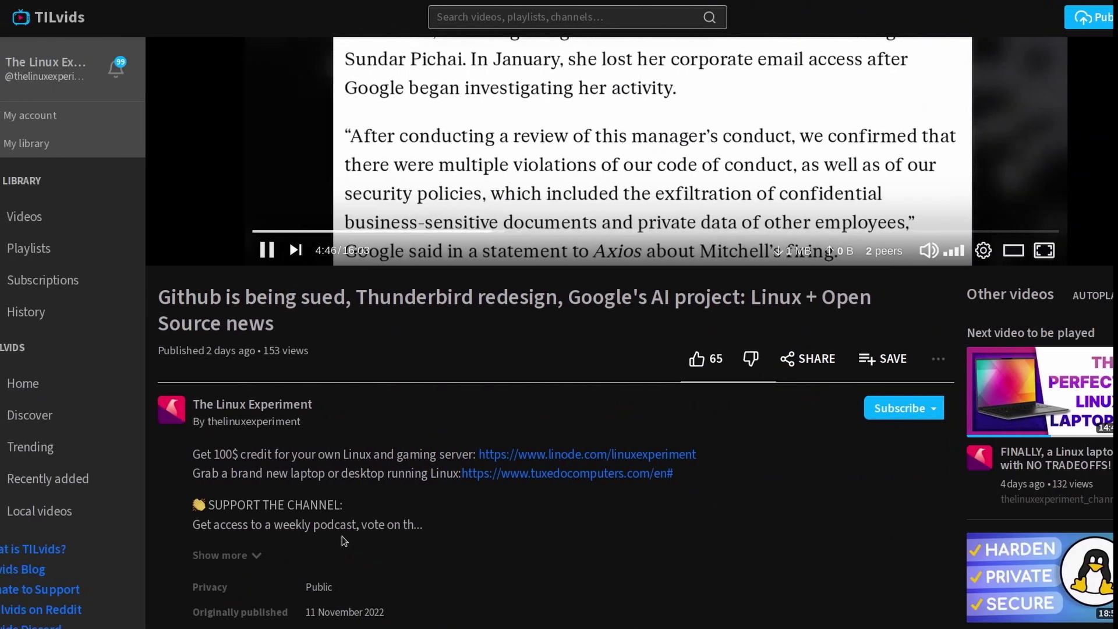
# Expand the news video's full description and scroll down to its 6-comment thread.
pyautogui.click(236, 555)
pyautogui.scroll(-8, 455, 476)
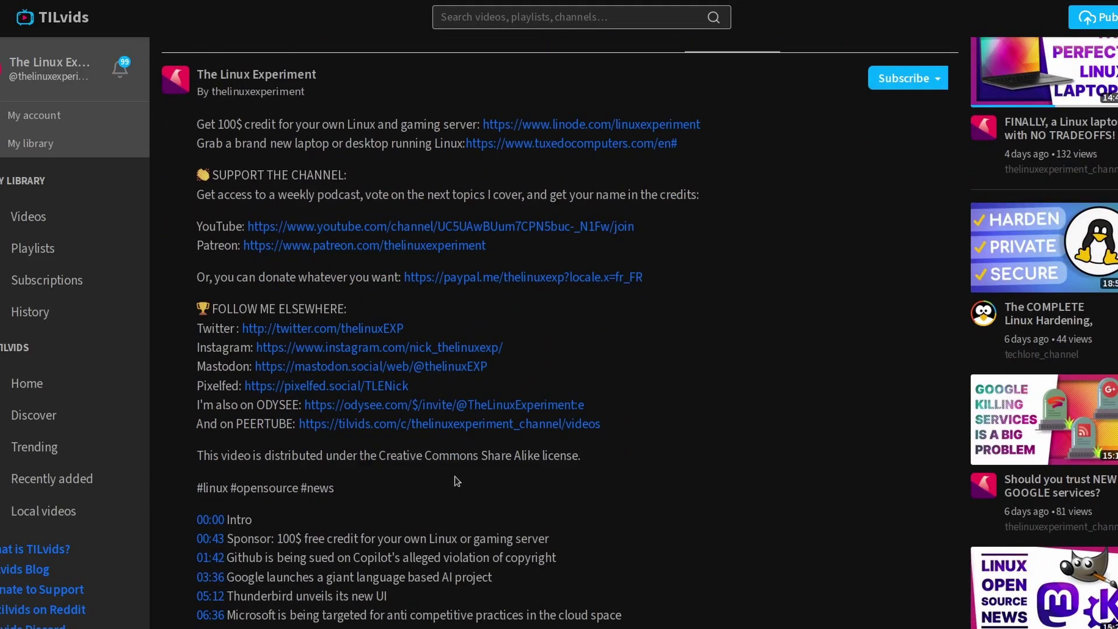
pyautogui.scroll(-13, 455, 476)
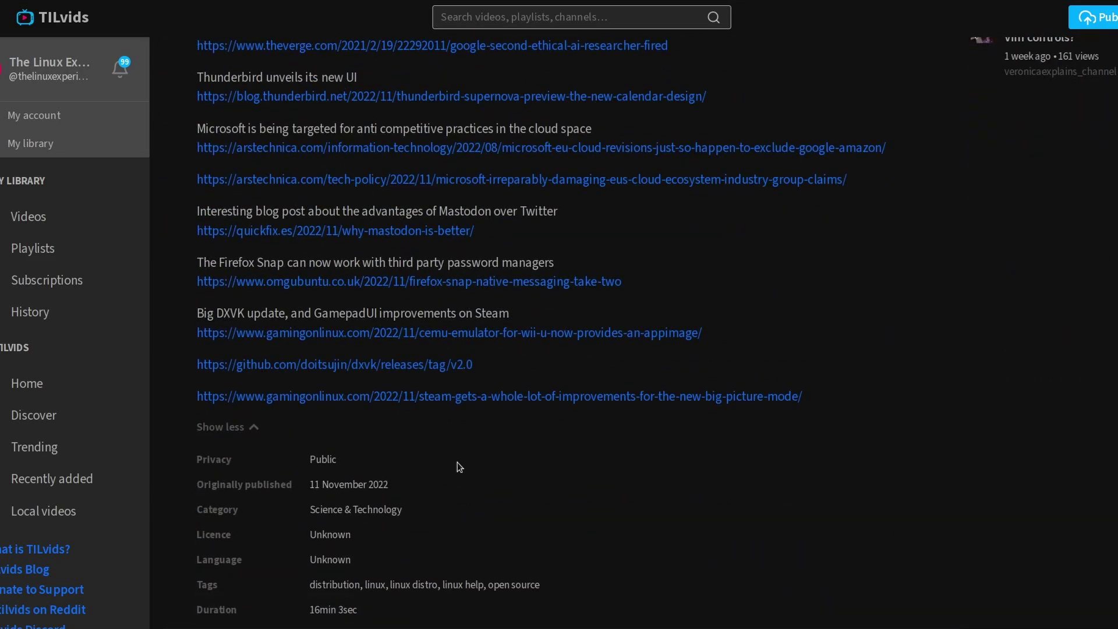
pyautogui.scroll(-5, 455, 450)
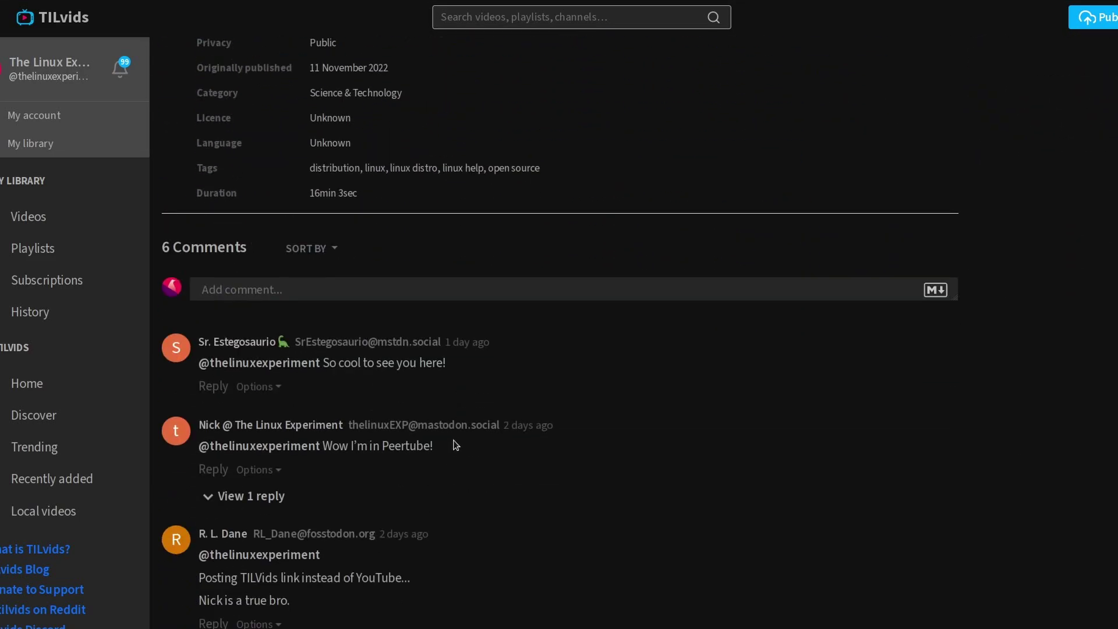